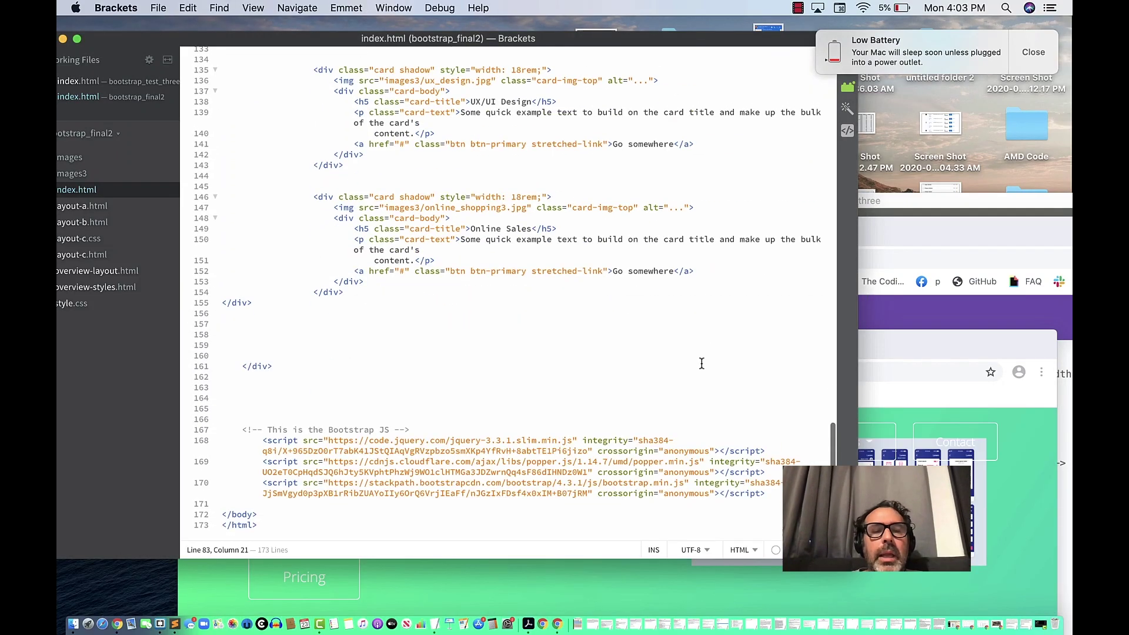
scroll(701, 363, "up", 5)
scroll(700, 364, "up", 5)
scroll(701, 364, "up", 5)
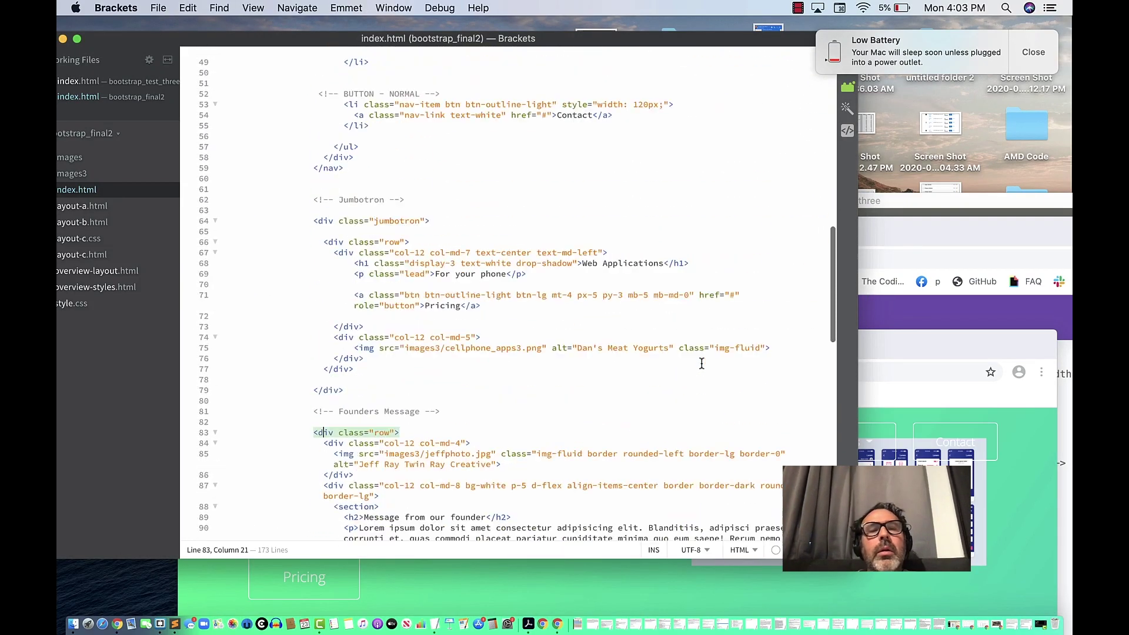
scroll(701, 363, "up", 5)
scroll(701, 364, "up", 1)
scroll(701, 363, "up", 1)
scroll(701, 364, "up", 1)
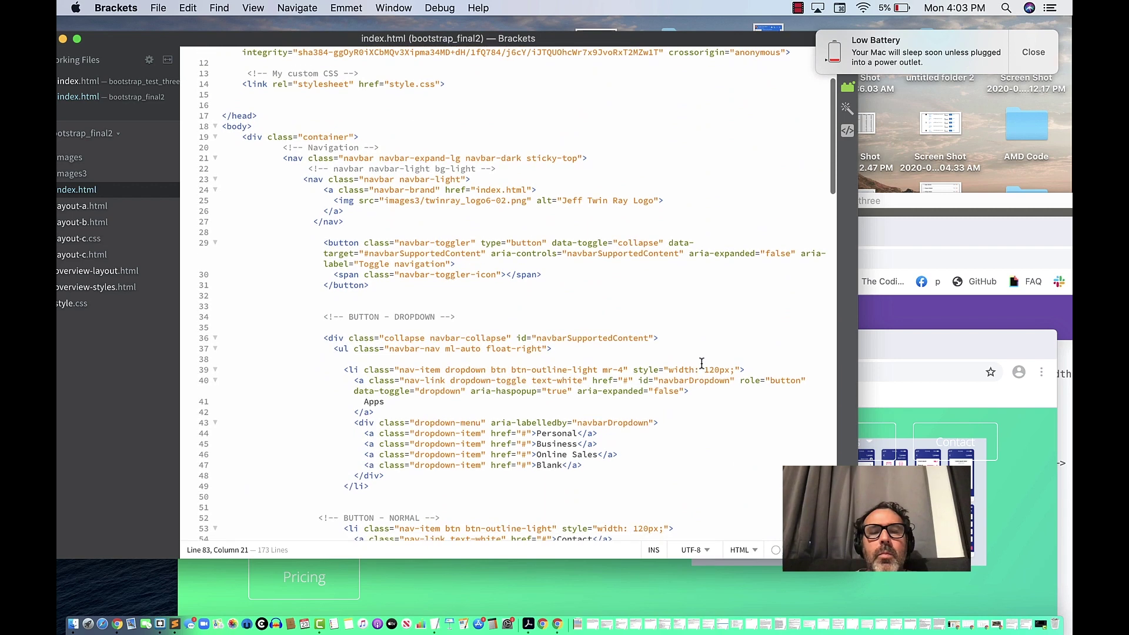
scroll(701, 363, "down", 5)
scroll(701, 364, "down", 3)
scroll(701, 363, "down", 5)
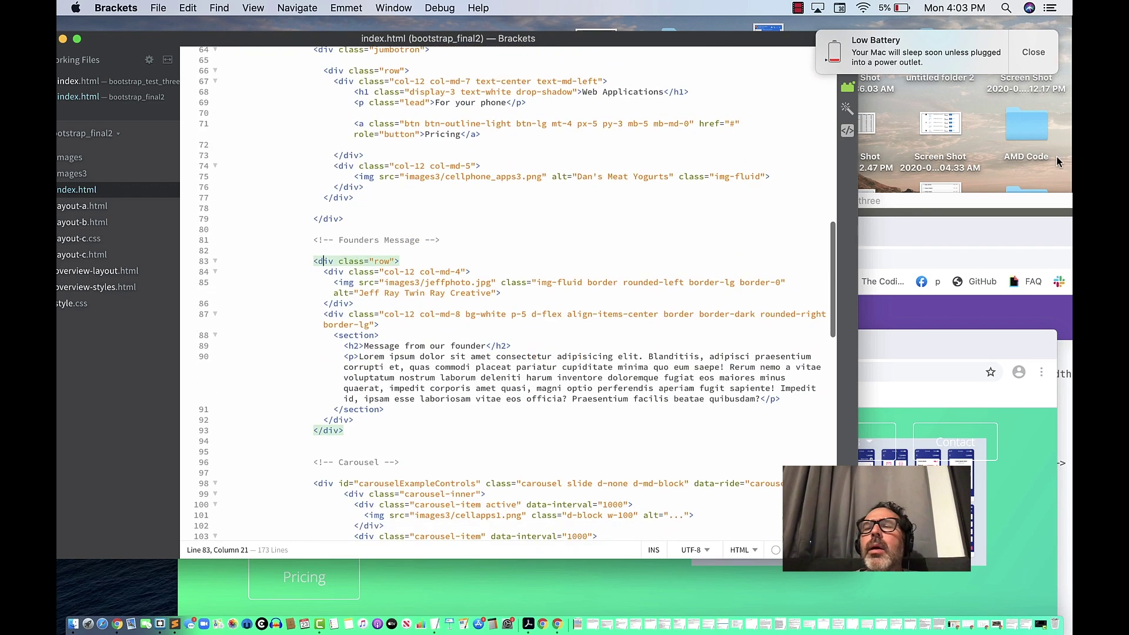
Step: Dismiss the low-battery notification over the Brackets editor
left_click(1034, 53)
scroll(769, 227, "down", 3)
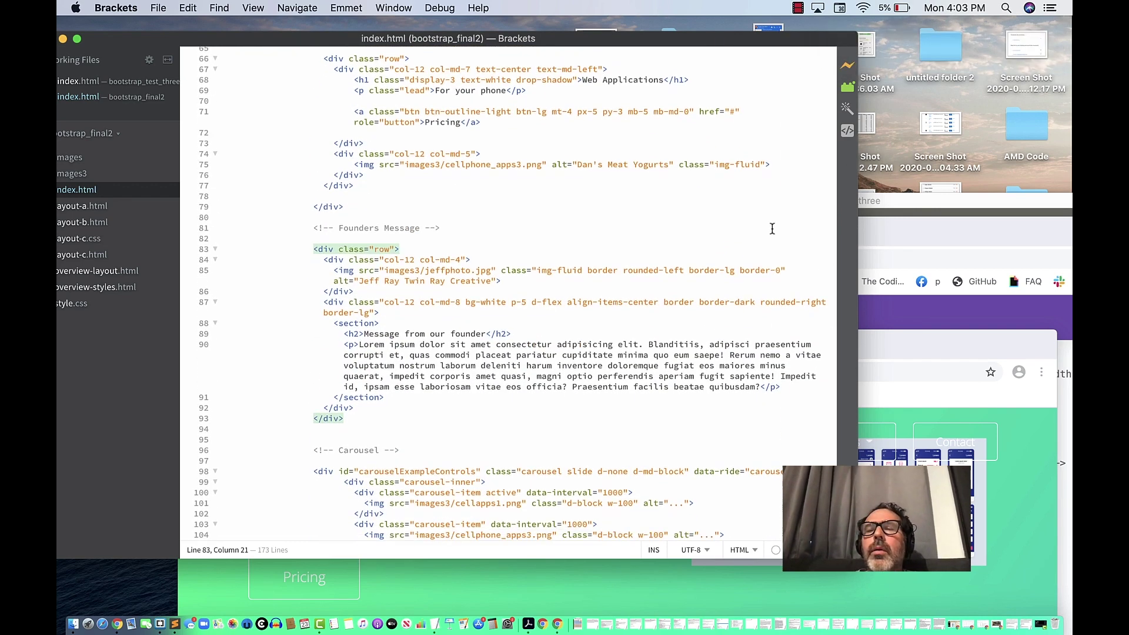
Step: Move the Bootstrap docs window top-left and search 'Card' to reach the Cards page
left_click(913, 315)
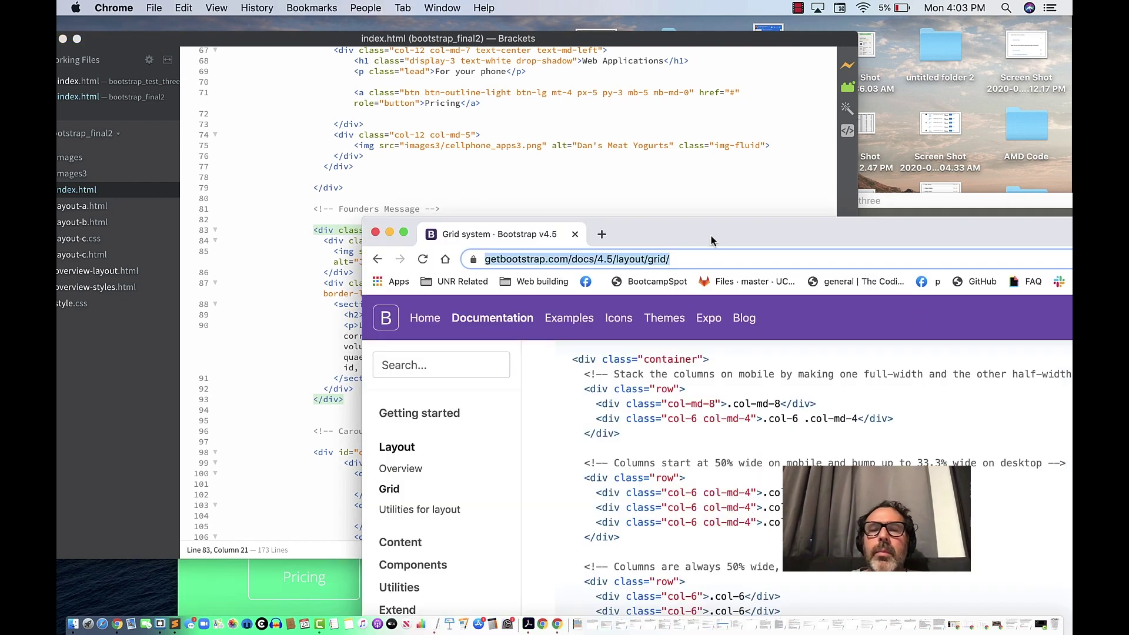
mouse_move(711, 234)
left_mouse_down()
mouse_move(507, 81)
mouse_move(423, 38)
left_mouse_up()
scroll(234, 241, "down", 10)
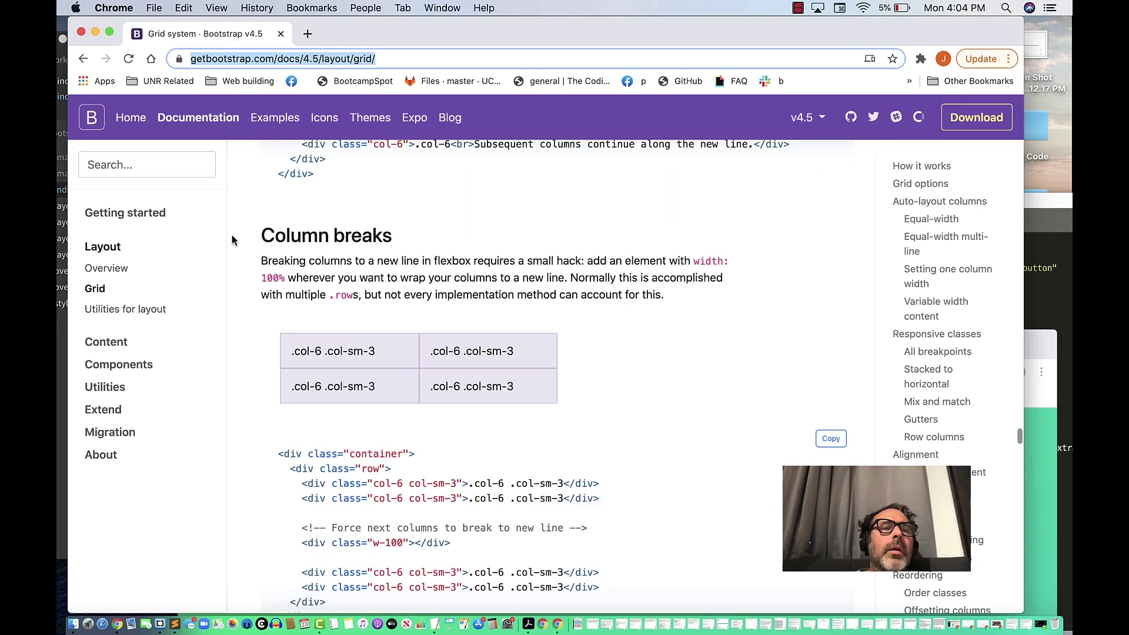
left_click(160, 165)
type("Ca")
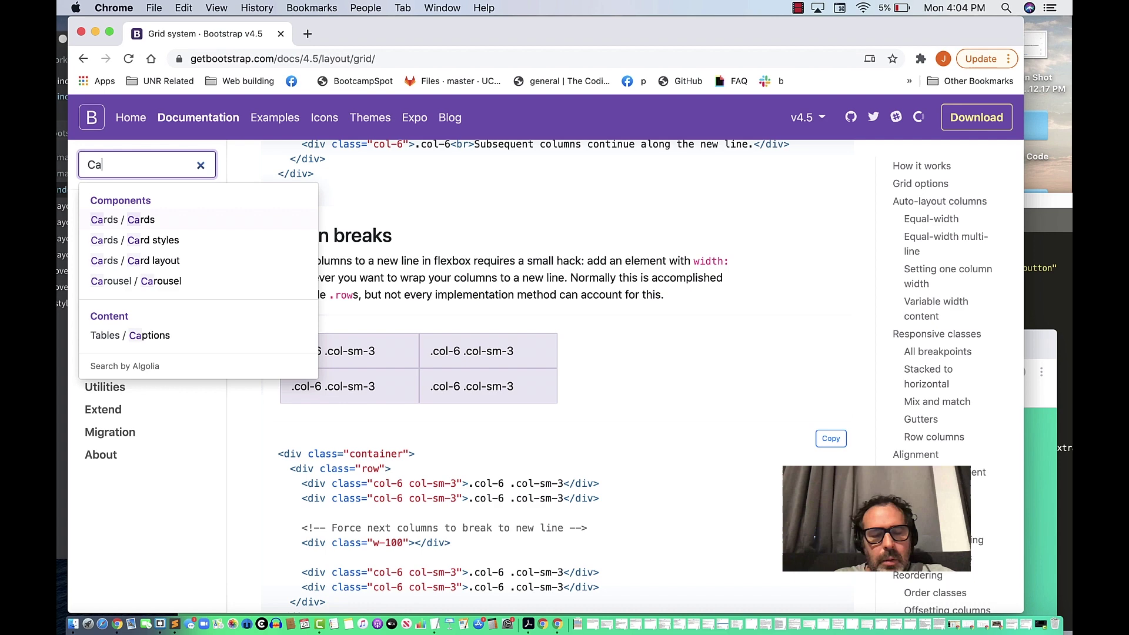
type("rd")
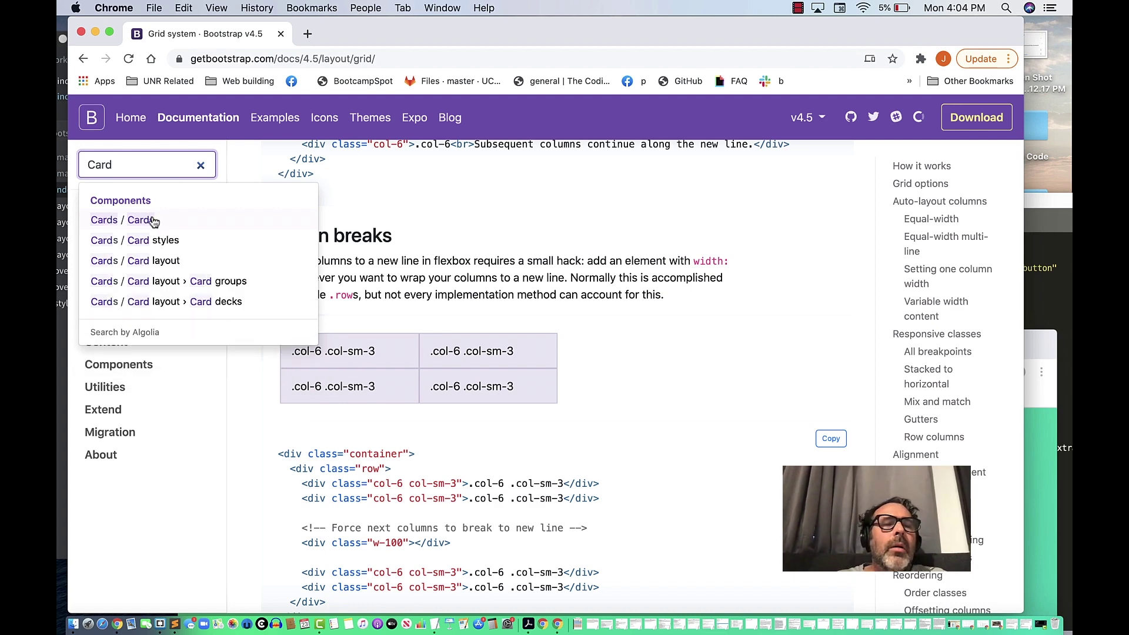
left_click(153, 221)
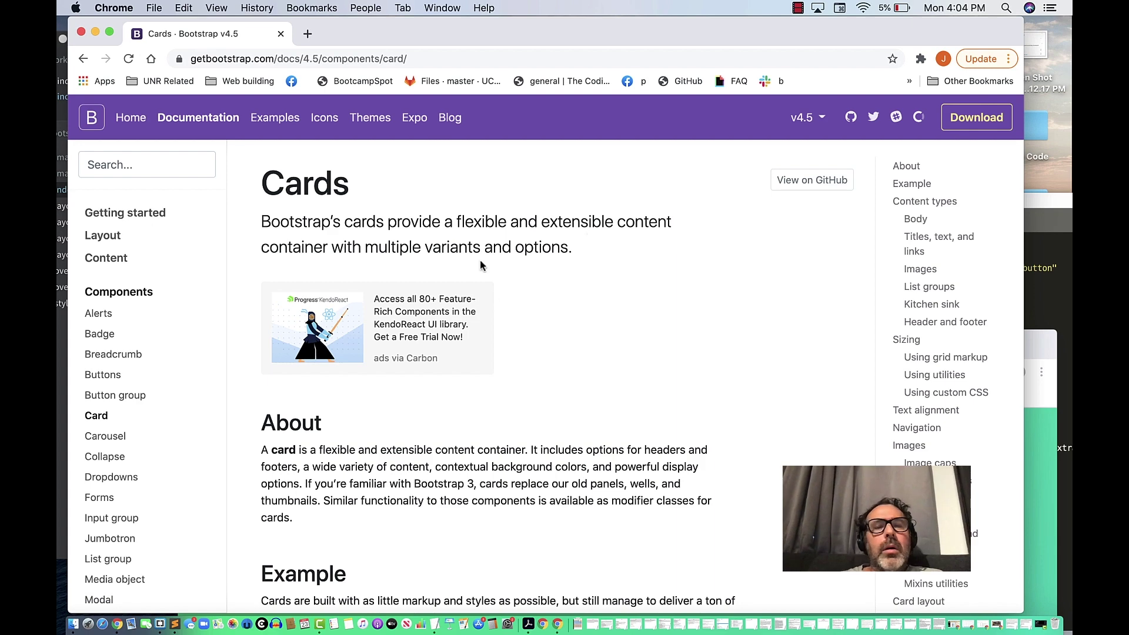
scroll(467, 419, "down", 10)
scroll(467, 418, "down", 3)
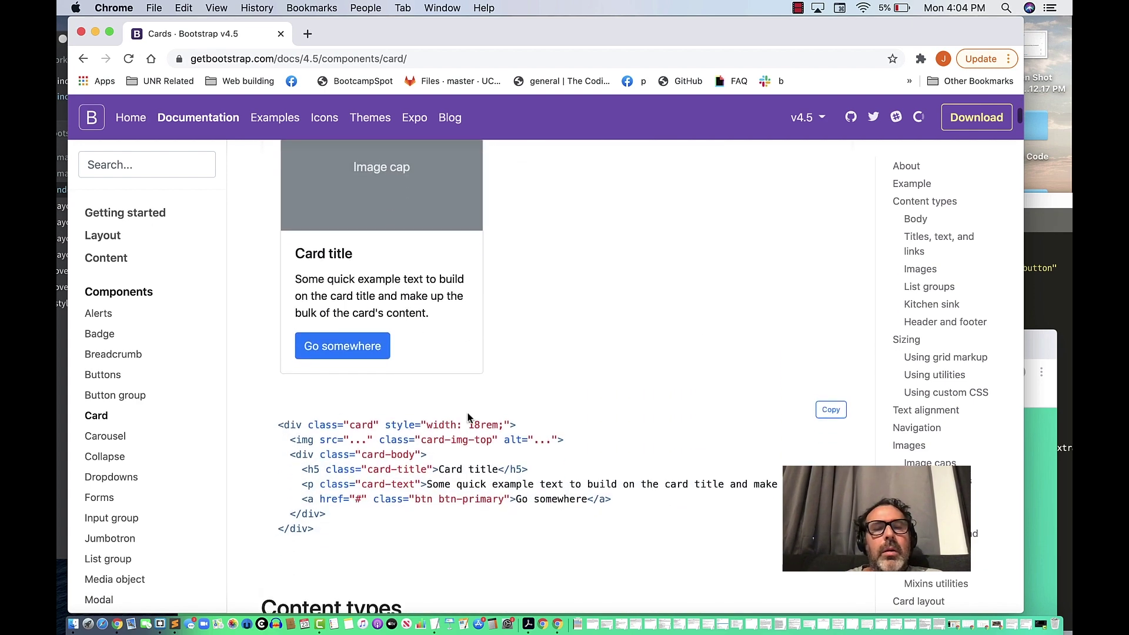
scroll(468, 415, "down", 3)
scroll(468, 413, "down", 3)
scroll(468, 413, "down", 1)
scroll(468, 412, "down", 1)
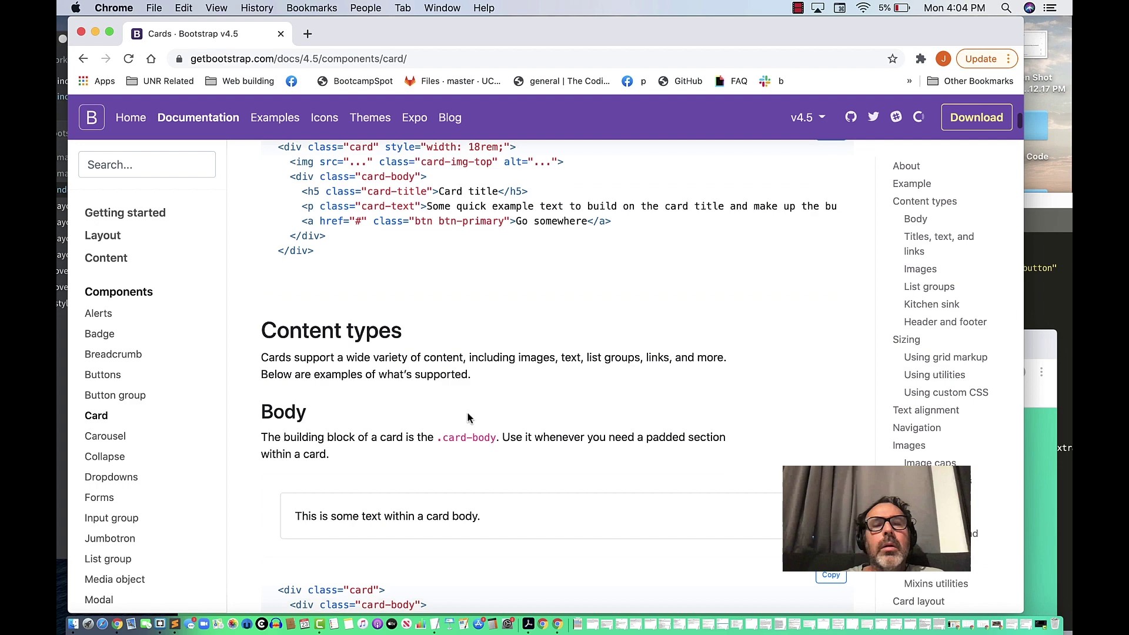
scroll(468, 413, "down", 2)
scroll(468, 417, "down", 3)
scroll(468, 418, "down", 1)
scroll(467, 418, "down", 3)
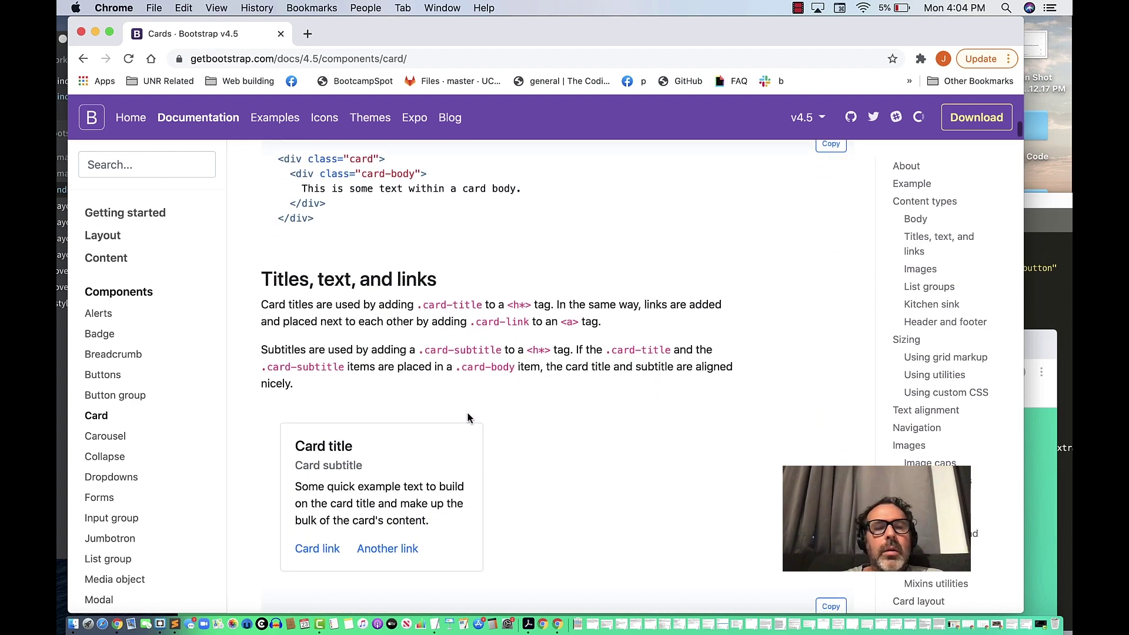
scroll(468, 418, "down", 2)
scroll(468, 418, "down", 3)
scroll(468, 418, "down", 1)
scroll(468, 418, "down", 1)
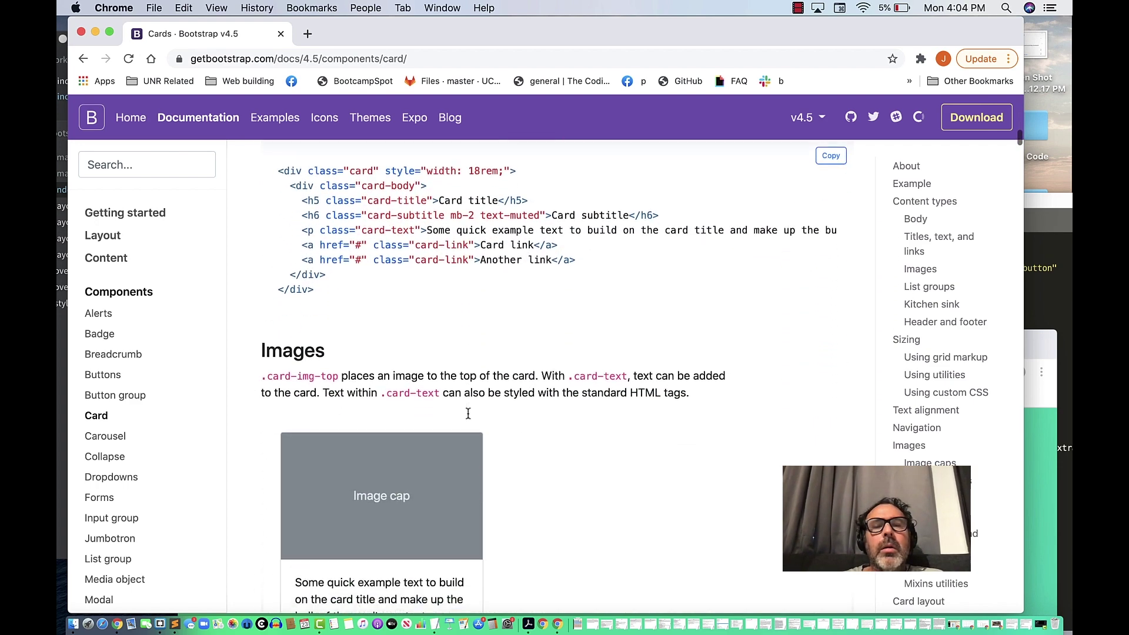
scroll(468, 418, "down", 3)
scroll(468, 419, "down", 3)
scroll(467, 416, "down", 2)
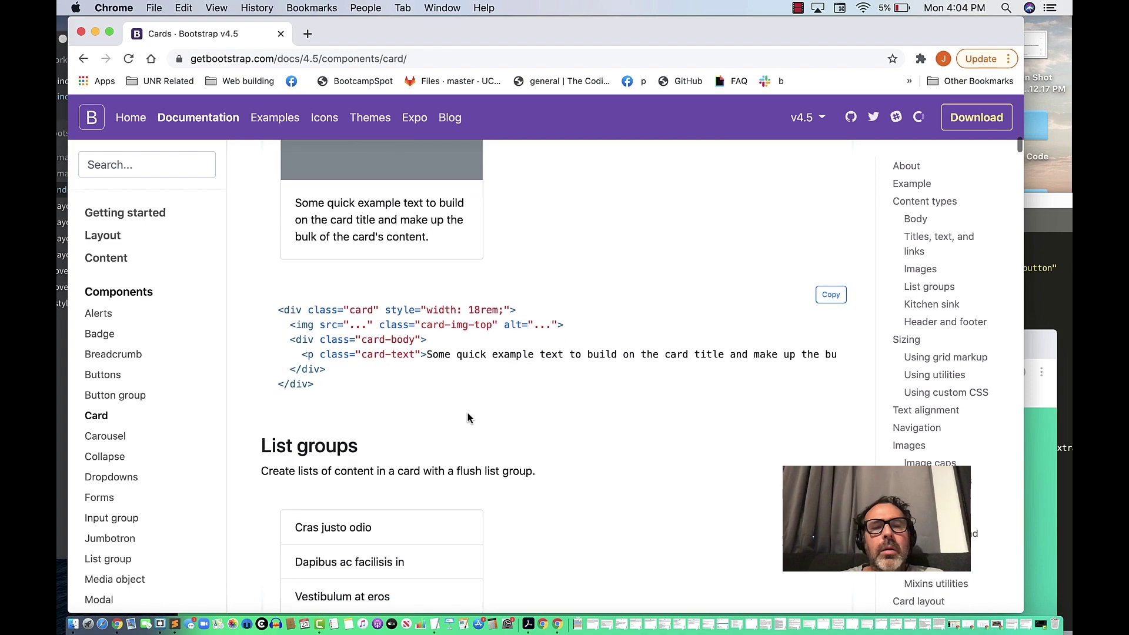
scroll(468, 417, "down", 3)
scroll(467, 417, "down", 1)
scroll(467, 418, "down", 1)
scroll(467, 418, "down", 5)
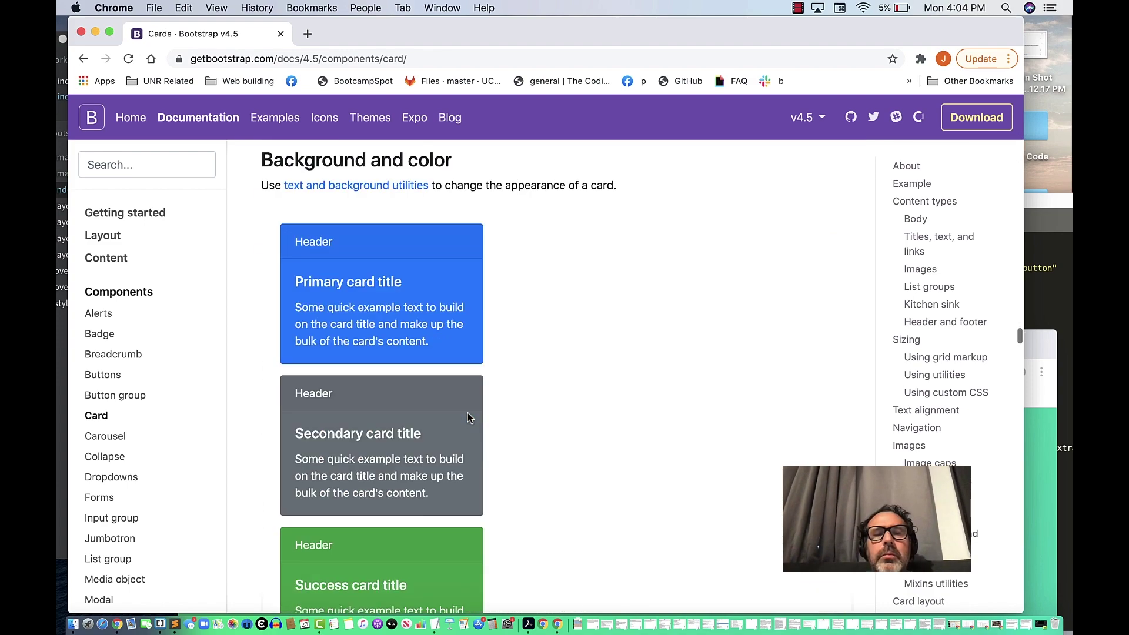
scroll(468, 419, "down", 3)
scroll(467, 418, "down", 6)
scroll(468, 419, "down", 5)
scroll(468, 418, "down", 10)
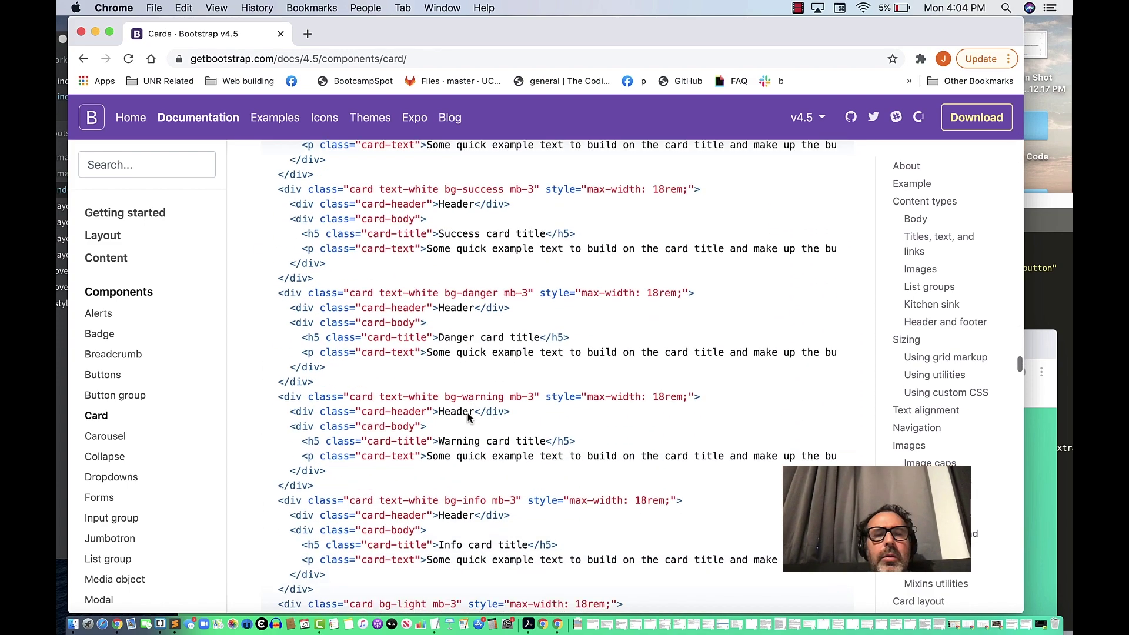
scroll(467, 416, "down", 10)
scroll(467, 413, "down", 5)
scroll(468, 413, "down", 10)
scroll(467, 412, "down", 10)
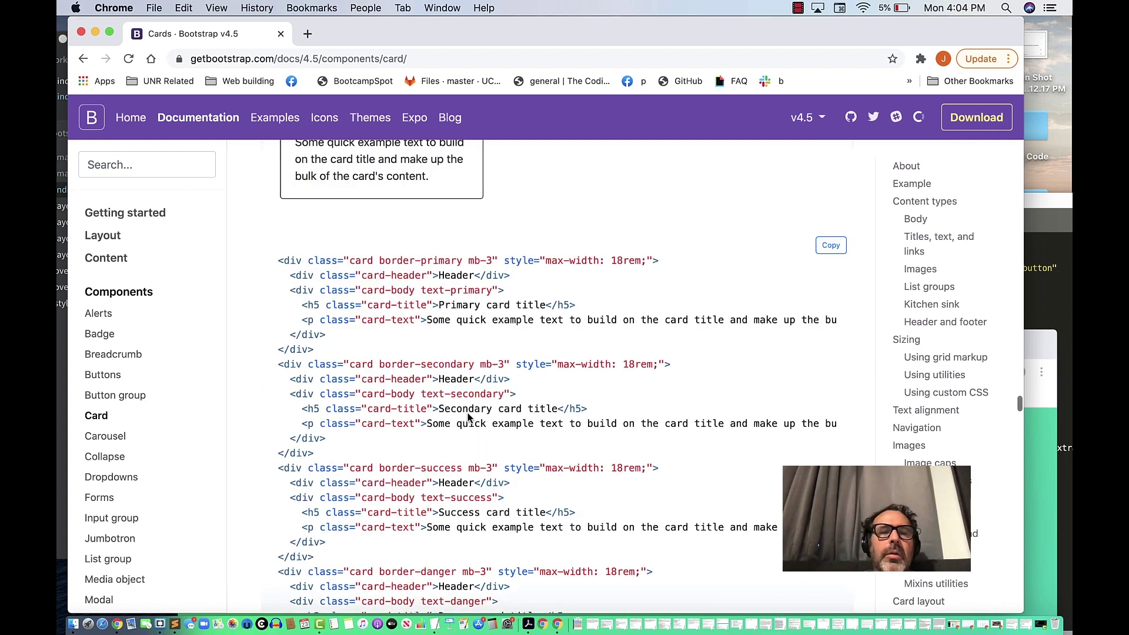
scroll(467, 415, "down", 8)
scroll(467, 415, "down", 1)
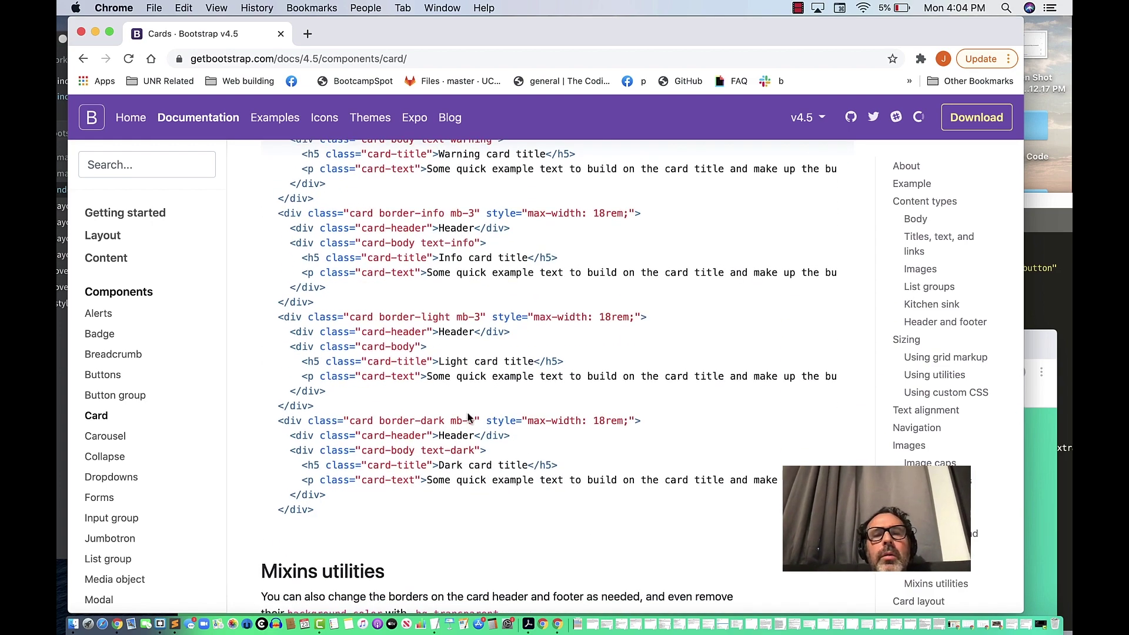
Step: Switch back to Brackets showing index.html
key("super+Tab")
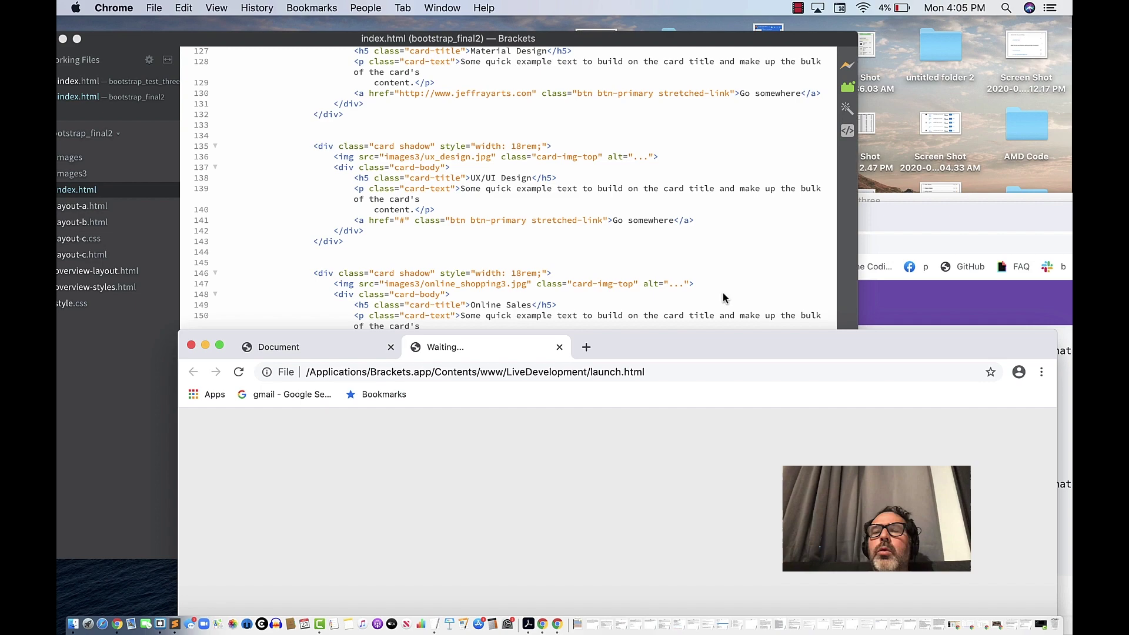
mouse_move(663, 344)
left_mouse_down()
mouse_move(649, 153)
mouse_move(628, 57)
left_mouse_up()
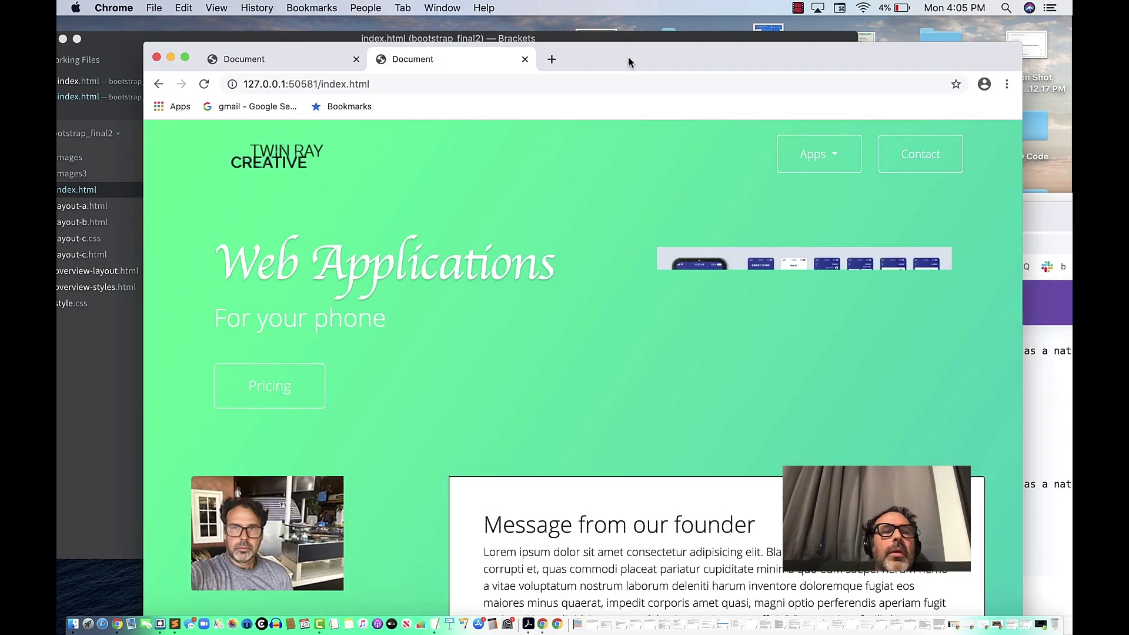
scroll(561, 343, "down", 5)
scroll(561, 349, "down", 5)
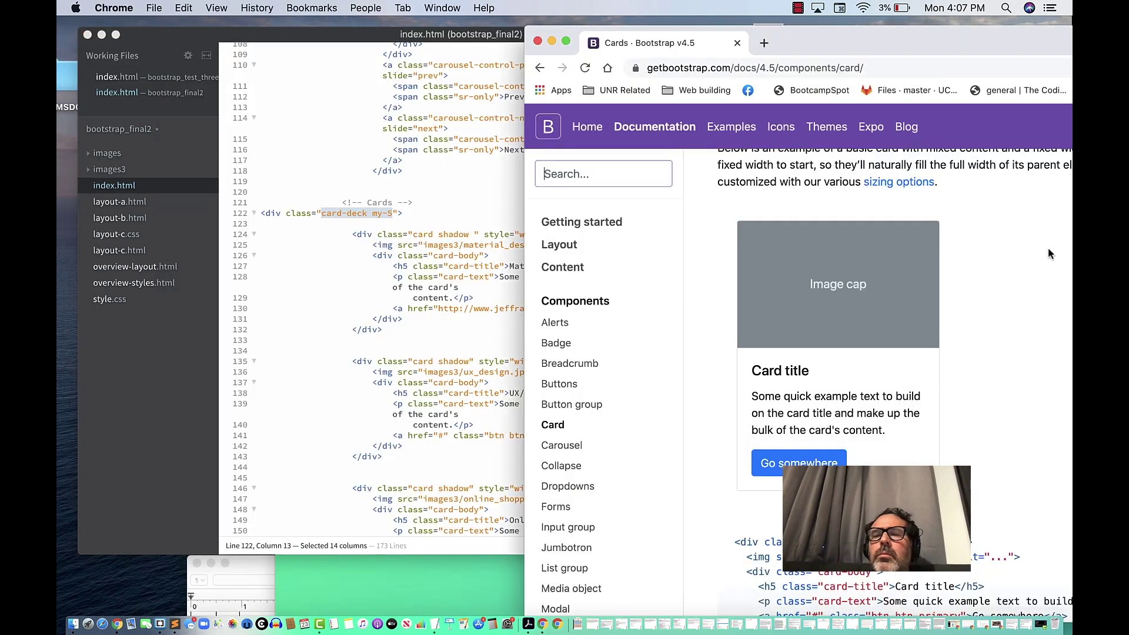
left_click(587, 175)
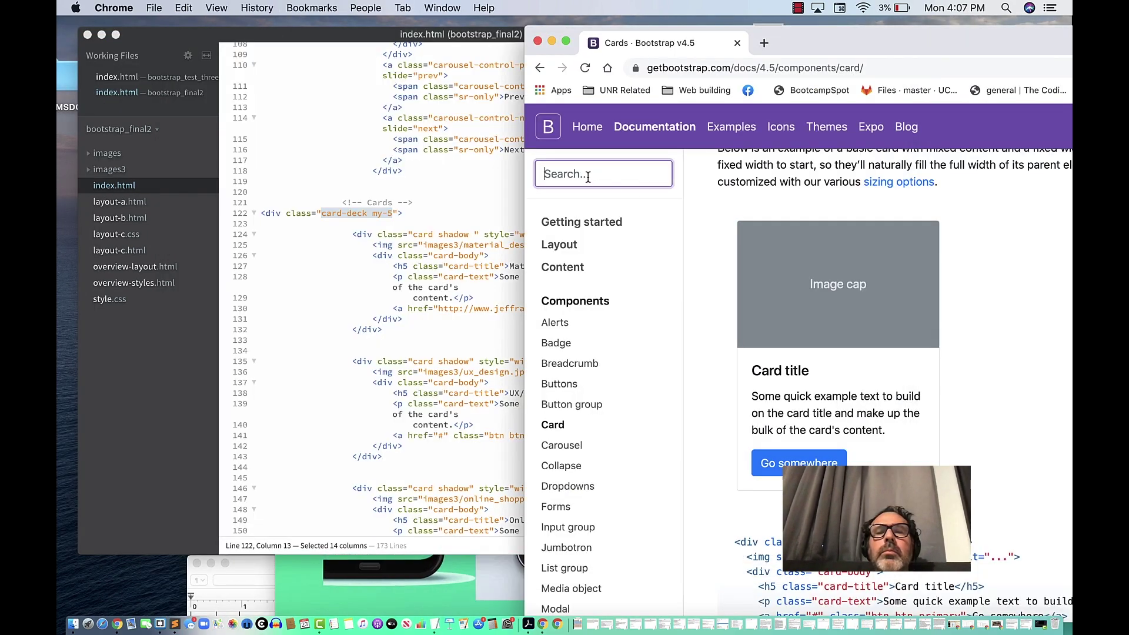
type("card-deck my-5")
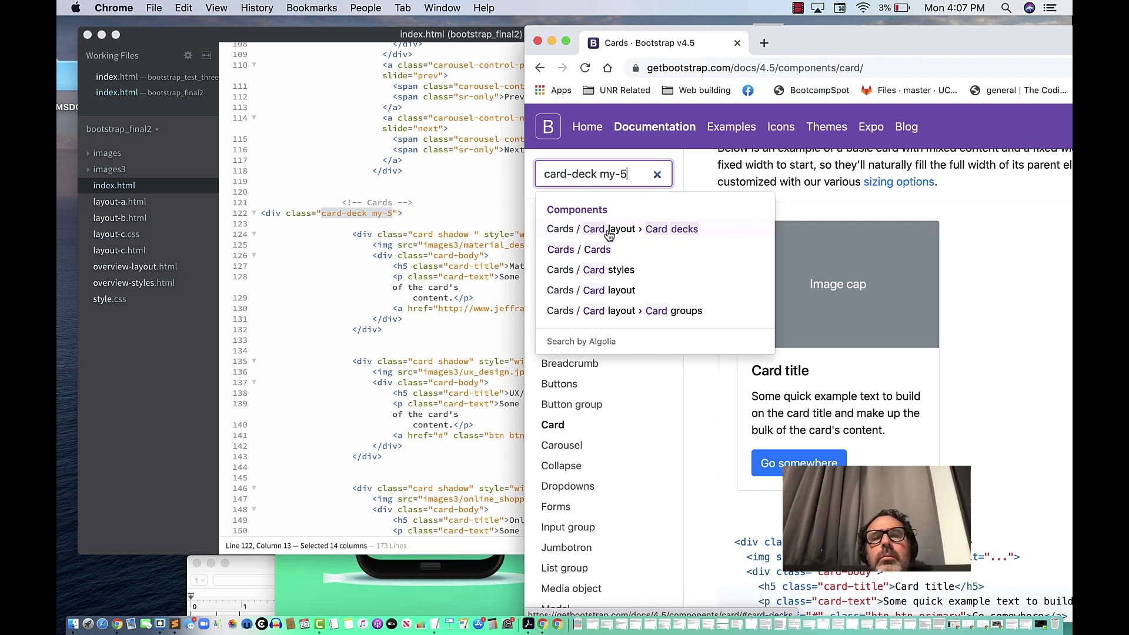
left_click(609, 231)
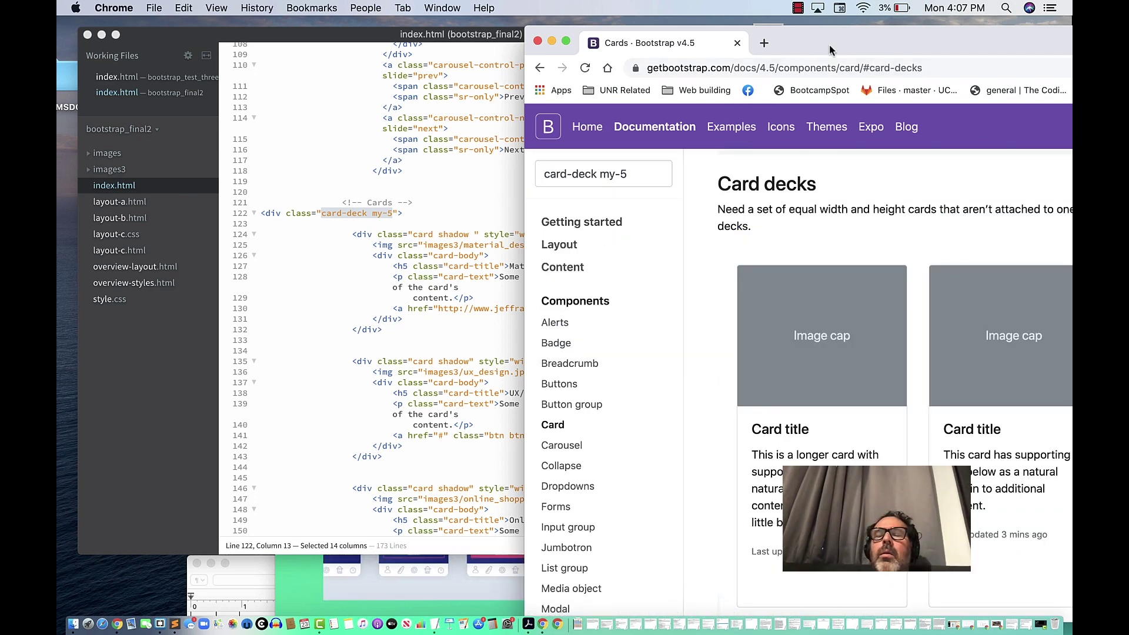
left_click_drag(832, 35, 495, 27)
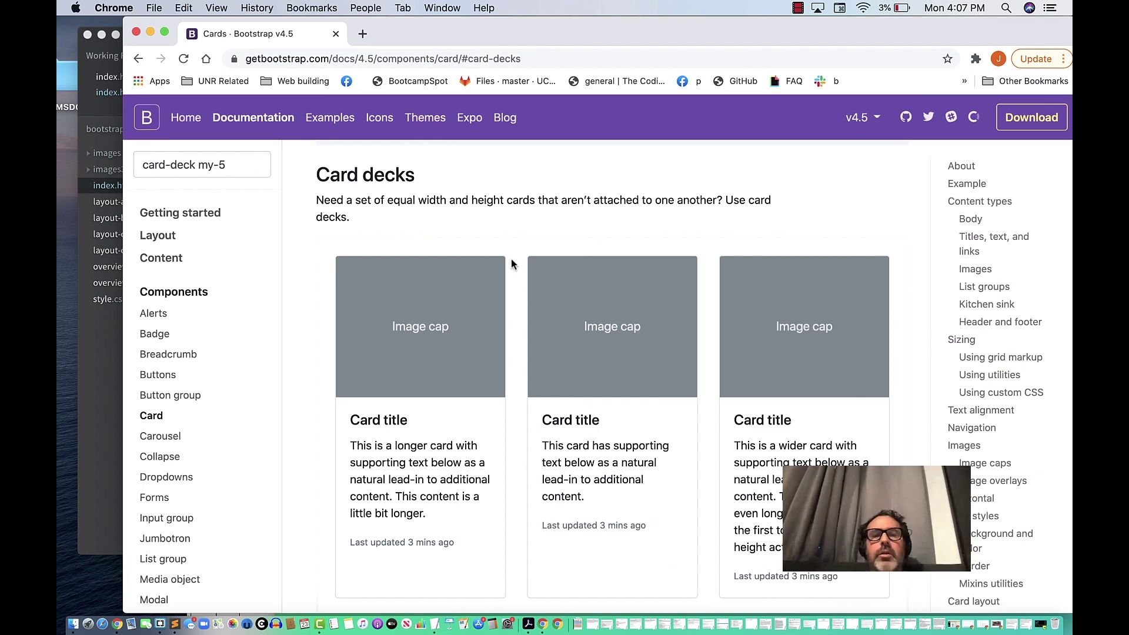
scroll(418, 348, "down", 3)
scroll(420, 346, "down", 3)
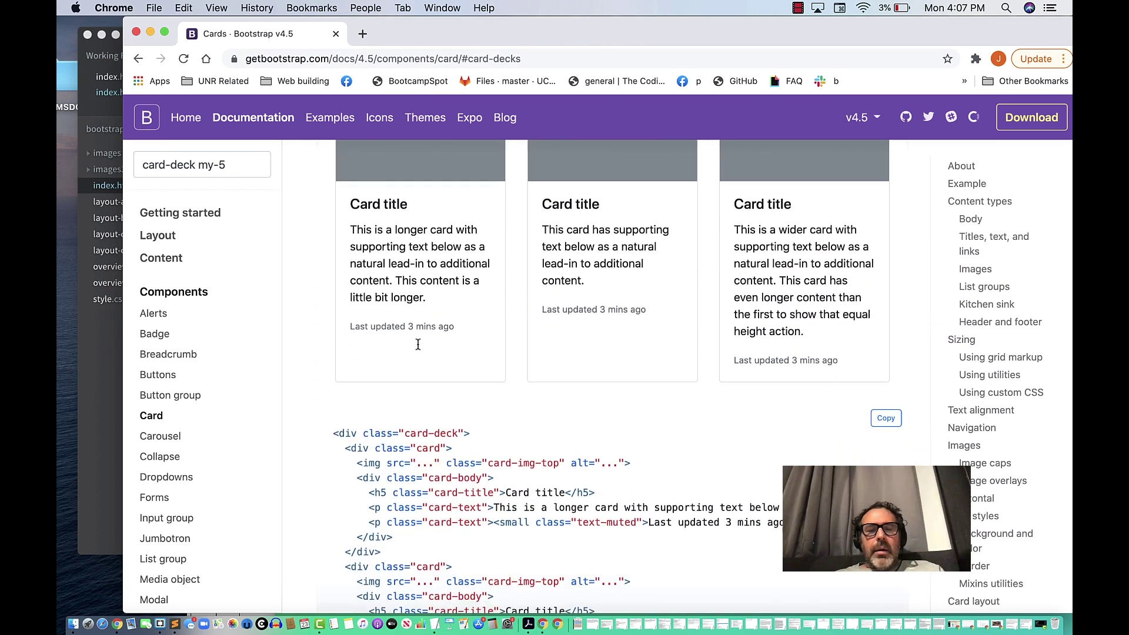
scroll(422, 351, "down", 3)
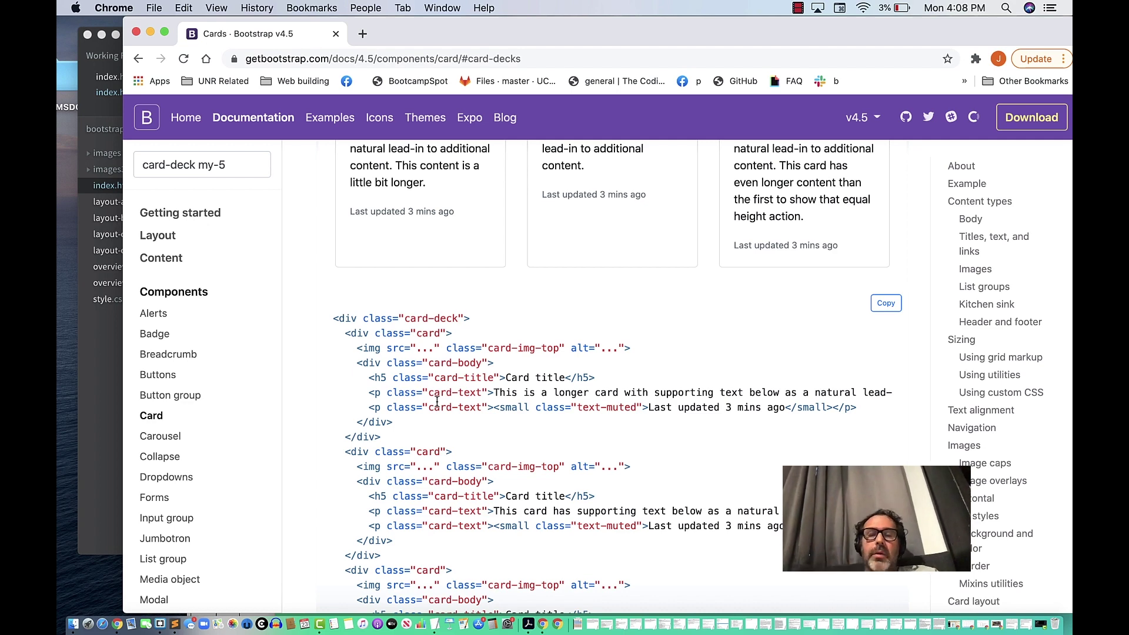
scroll(523, 556, "down", 9)
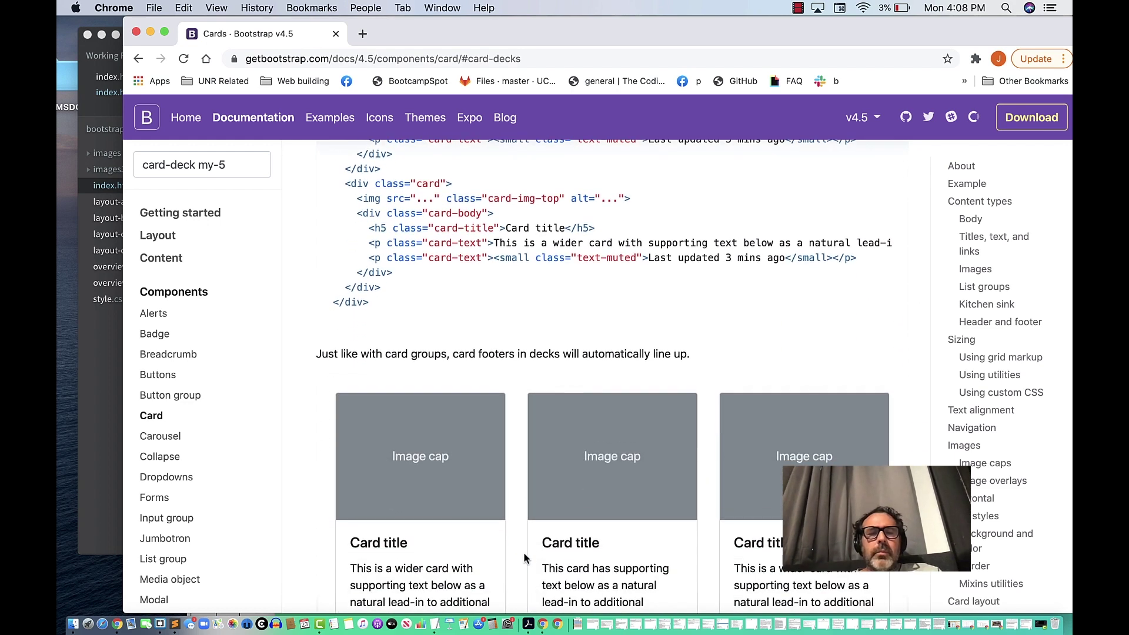
scroll(588, 445, "down", 2)
scroll(586, 439, "down", 3)
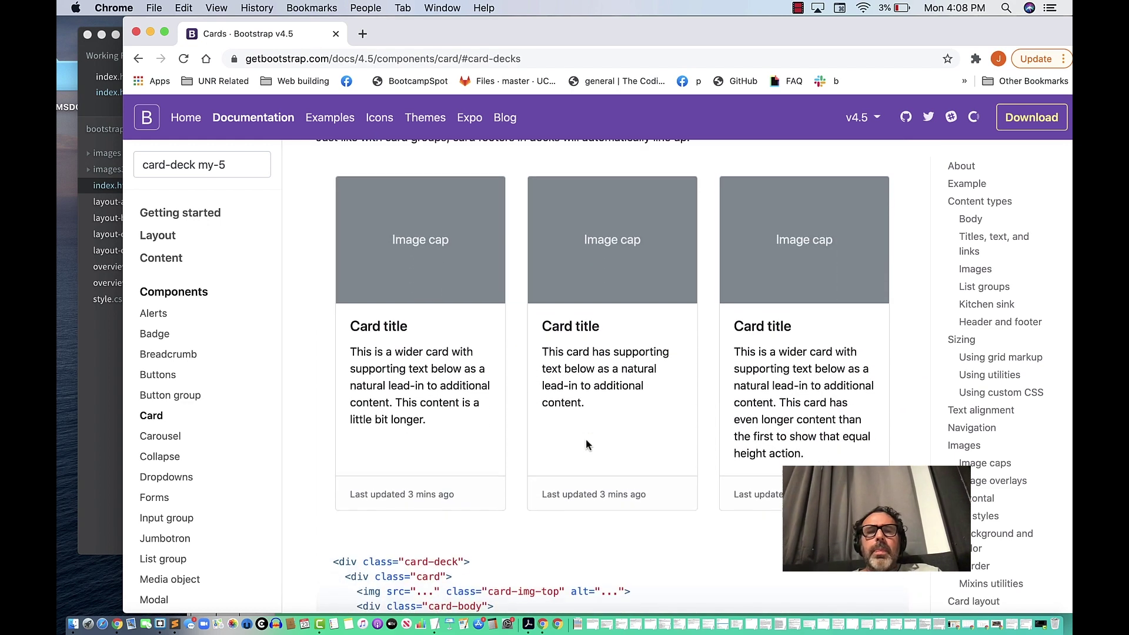
scroll(586, 440, "up", 1)
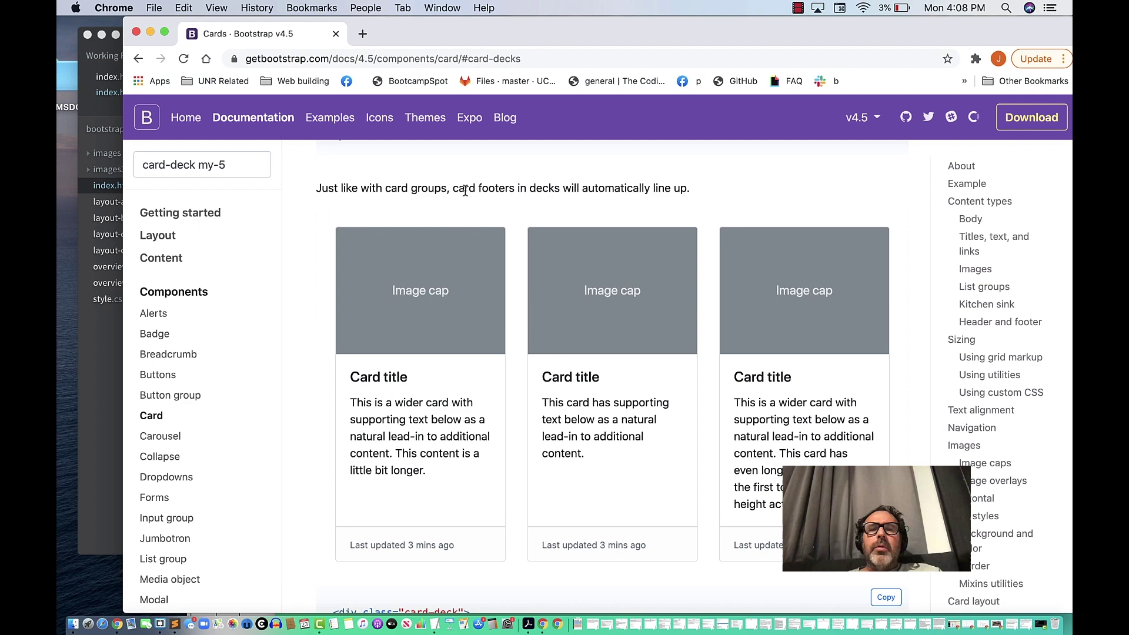
scroll(469, 414, "down", 1)
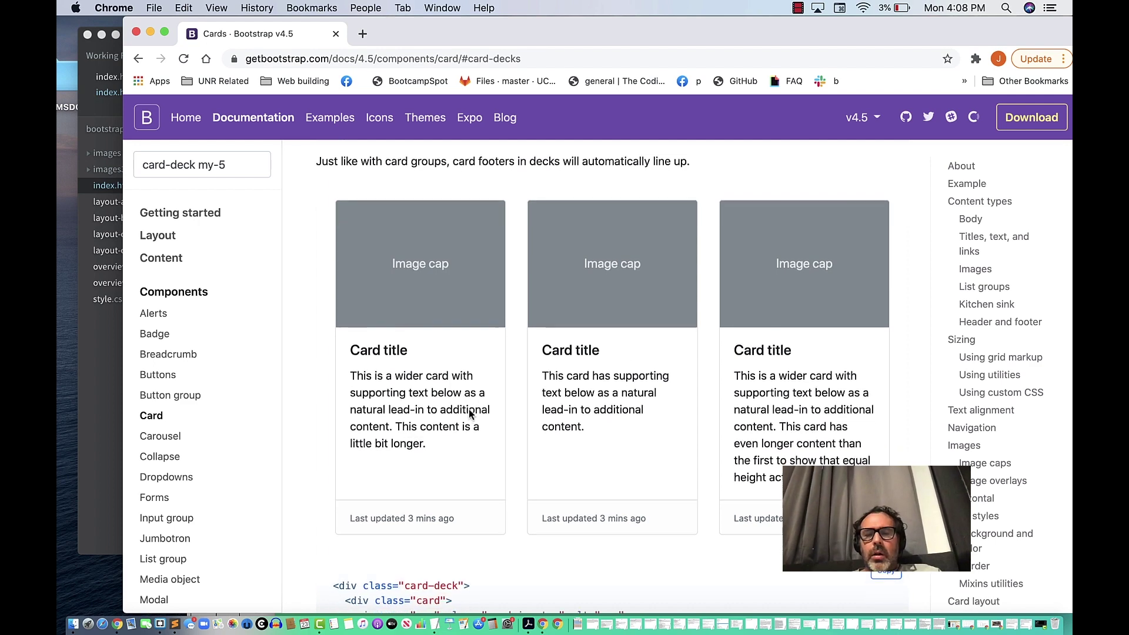
scroll(705, 338, "down", 3)
scroll(707, 341, "down", 5)
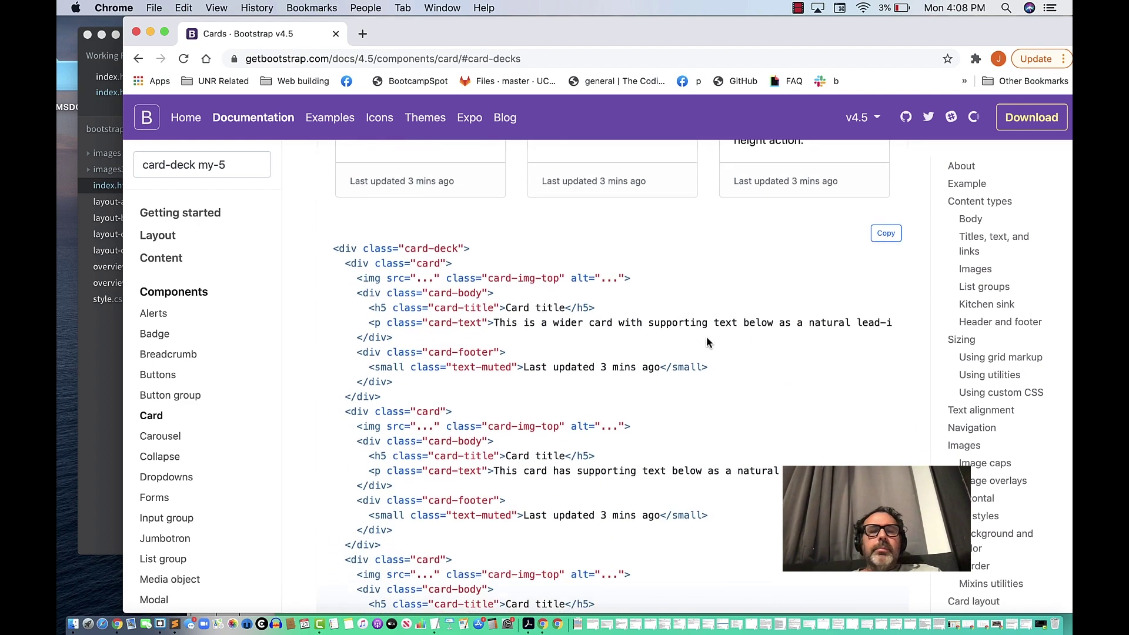
scroll(707, 342, "down", 1)
scroll(707, 343, "down", 10)
scroll(706, 337, "down", 2)
scroll(706, 340, "down", 2)
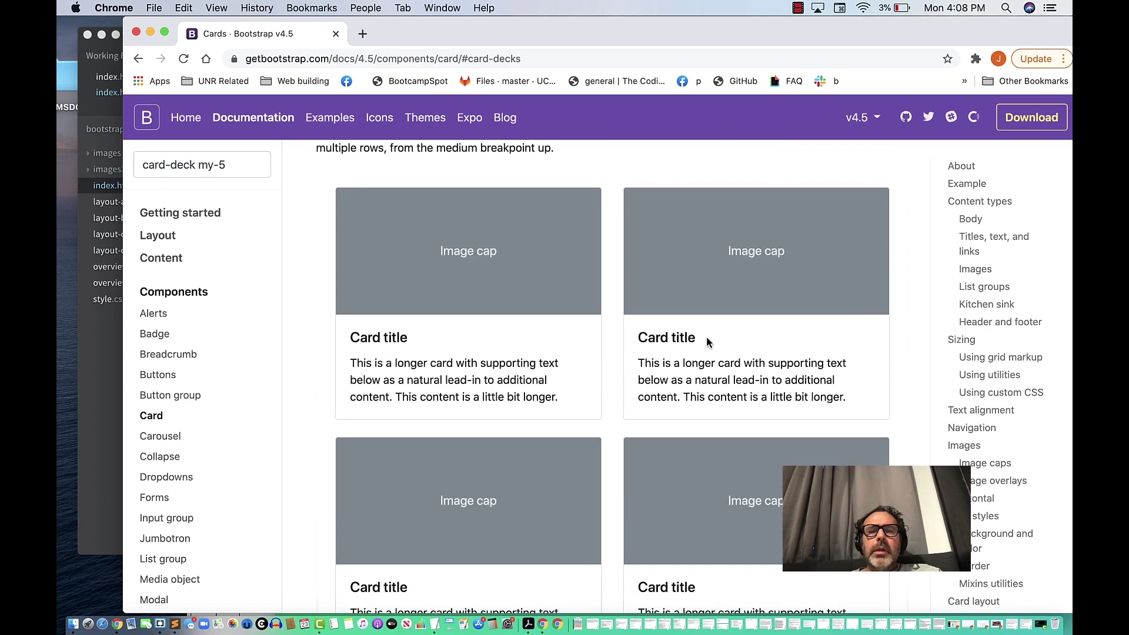
scroll(638, 287, "up", 1)
scroll(639, 287, "up", 5)
scroll(639, 287, "down", 1)
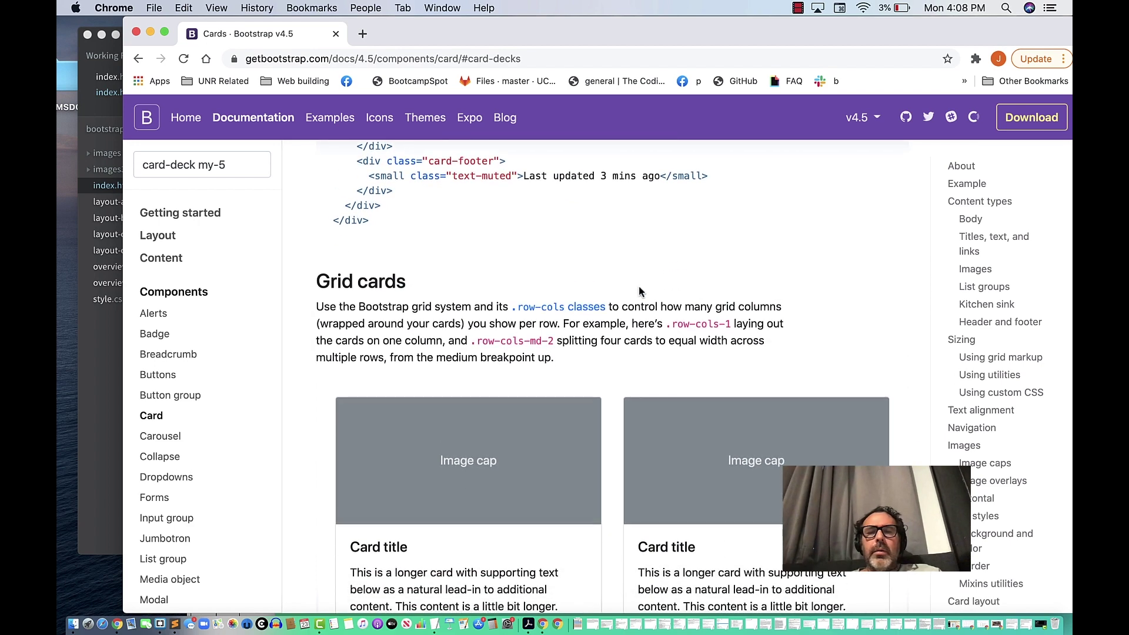
scroll(638, 286, "down", 2)
scroll(638, 286, "down", 2)
scroll(639, 286, "down", 2)
scroll(639, 287, "down", 2)
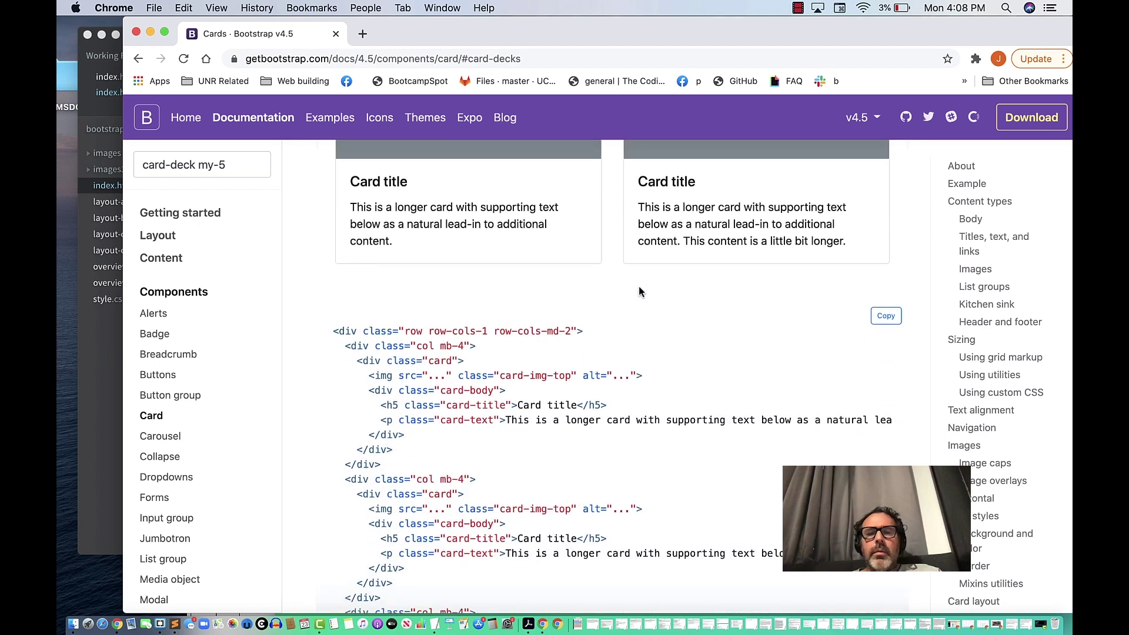
scroll(639, 286, "down", 2)
scroll(638, 285, "down", 2)
scroll(639, 286, "up", 5)
scroll(639, 287, "up", 5)
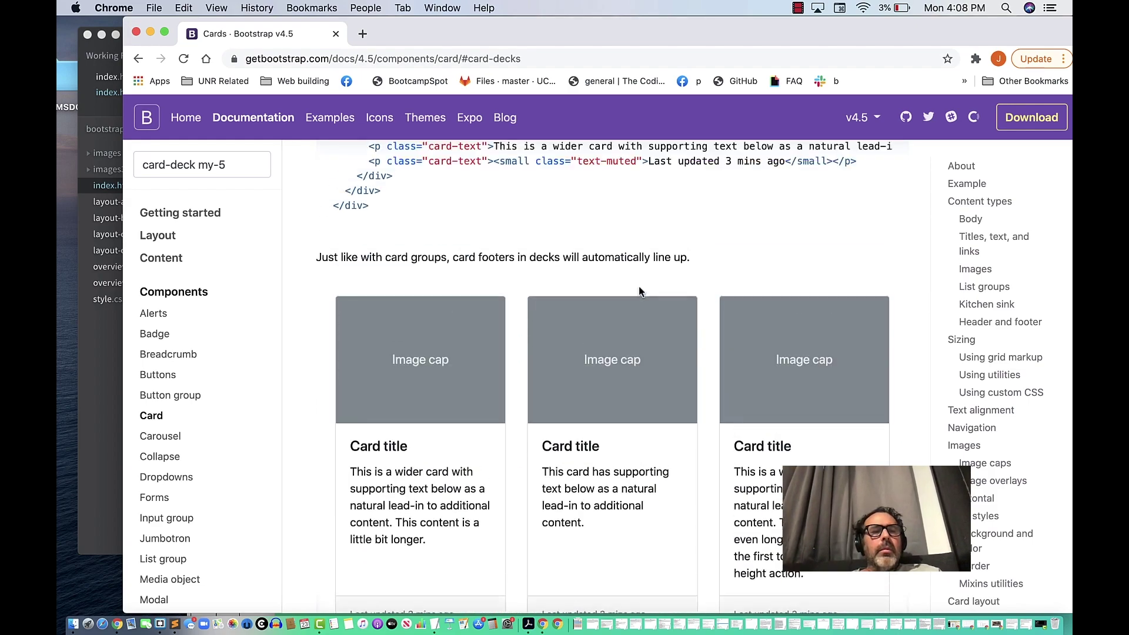
scroll(639, 286, "up", 3)
scroll(638, 285, "up", 2)
scroll(639, 286, "up", 2)
scroll(639, 286, "down", 10)
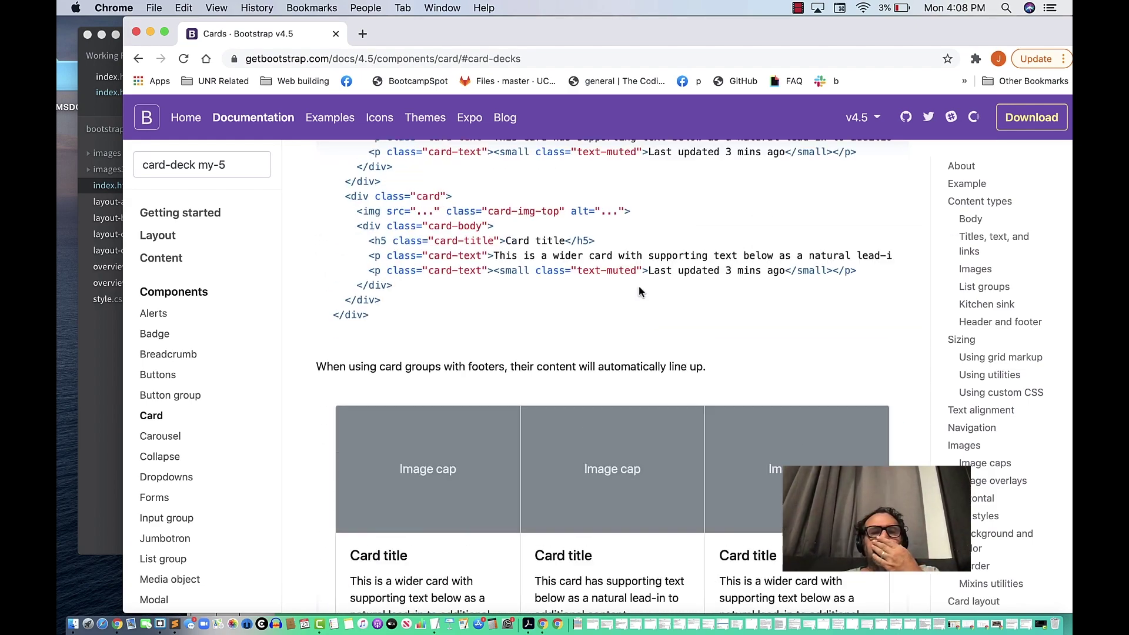
scroll(639, 285, "up", 2)
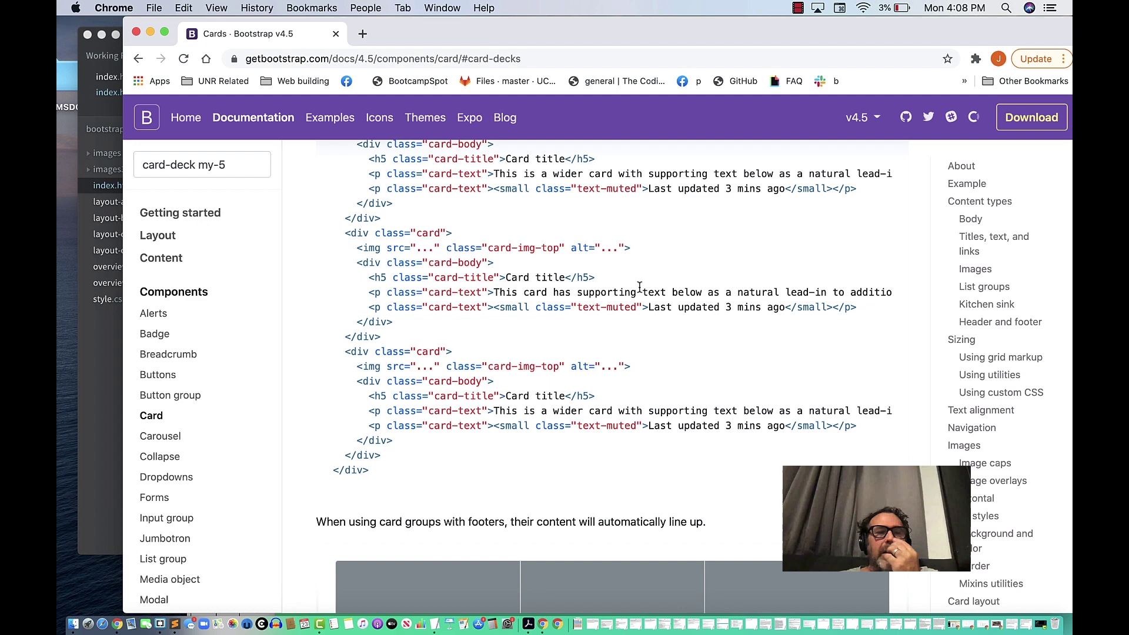
scroll(639, 286, "up", 1)
scroll(639, 286, "up", 2)
scroll(638, 286, "up", 3)
scroll(638, 287, "up", 1)
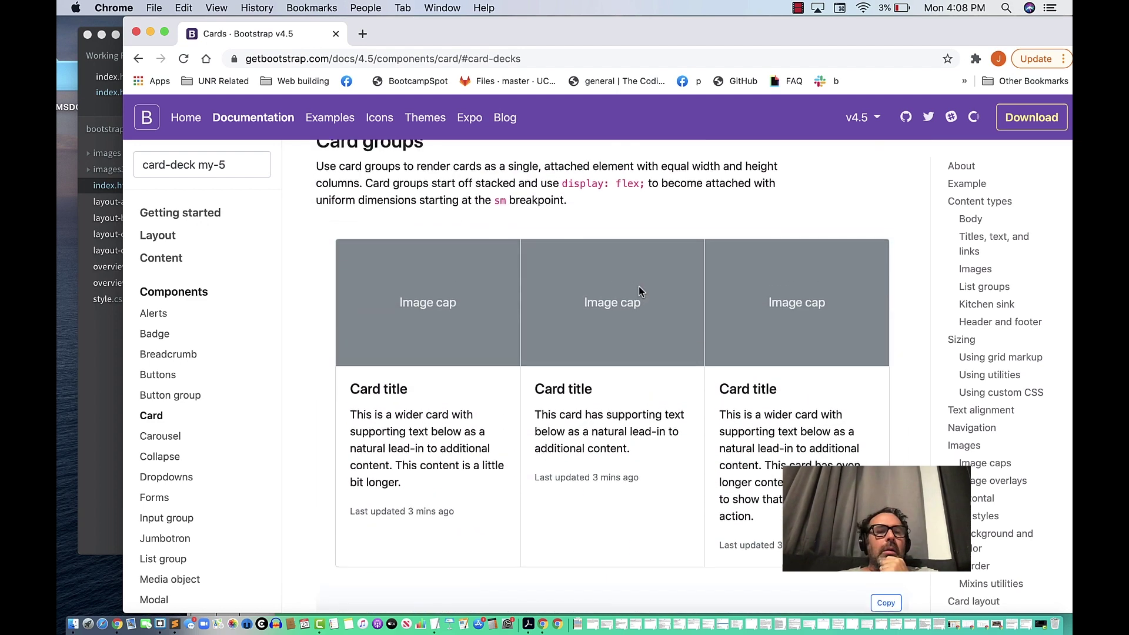
scroll(639, 287, "up", 6)
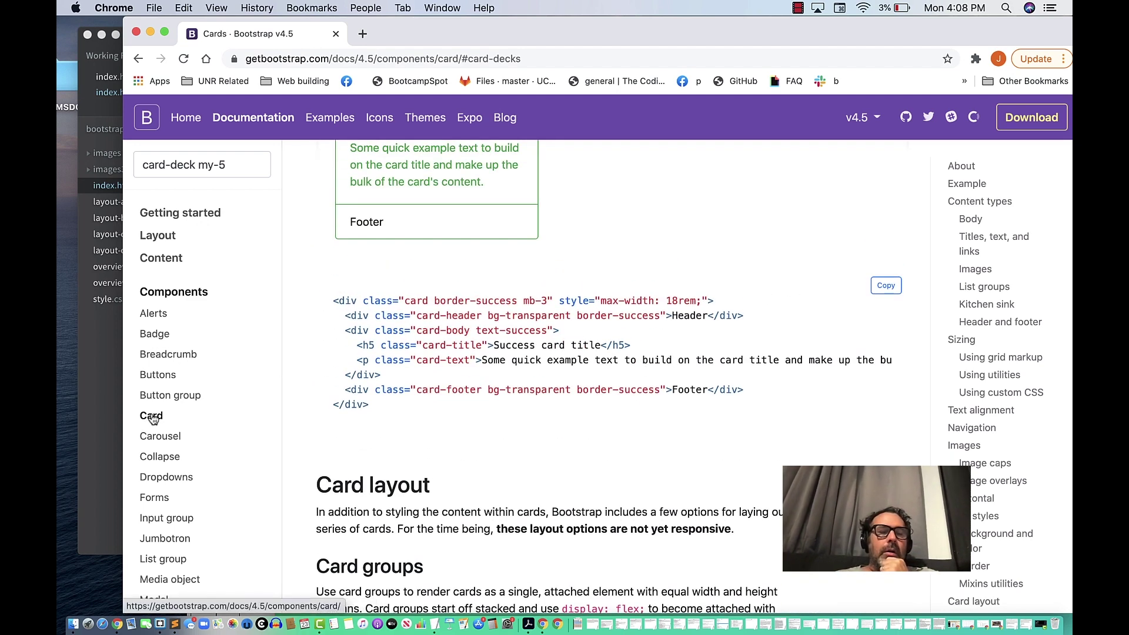
left_click(151, 416)
scroll(468, 466, "down", 5)
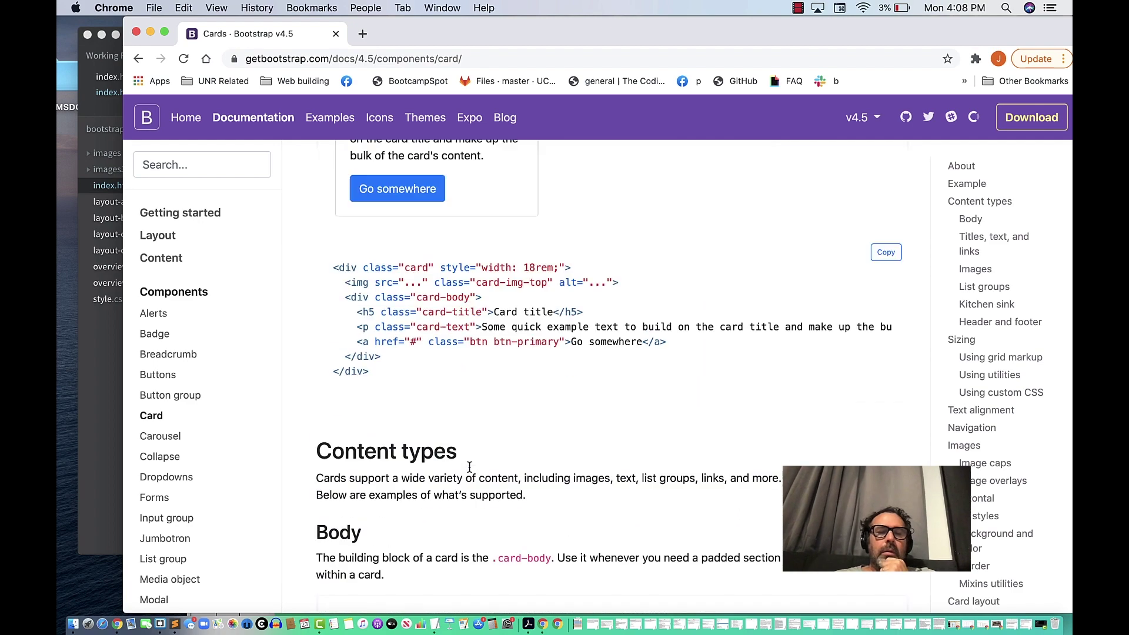
scroll(469, 466, "down", 5)
scroll(468, 466, "up", 2)
scroll(468, 467, "down", 8)
scroll(468, 467, "down", 4)
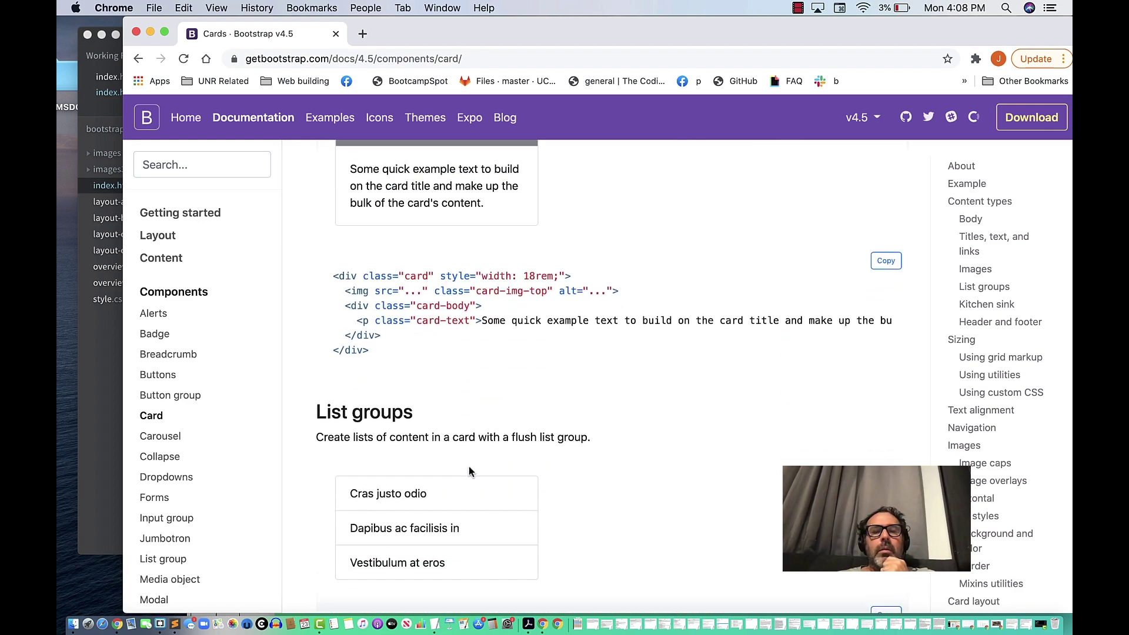
scroll(468, 467, "up", 1)
scroll(468, 467, "down", 2)
scroll(469, 466, "down", 2)
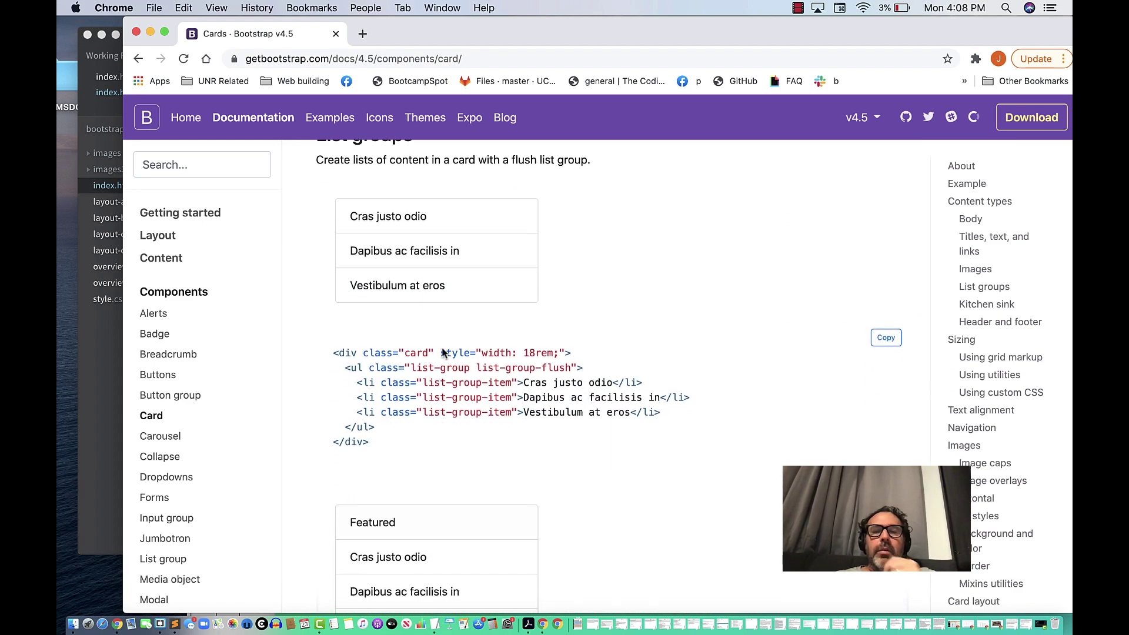
Step: Check index.html's card-deck class, then search it in the Bootstrap docs to reach Card decks
left_click_drag(406, 37, 720, 87)
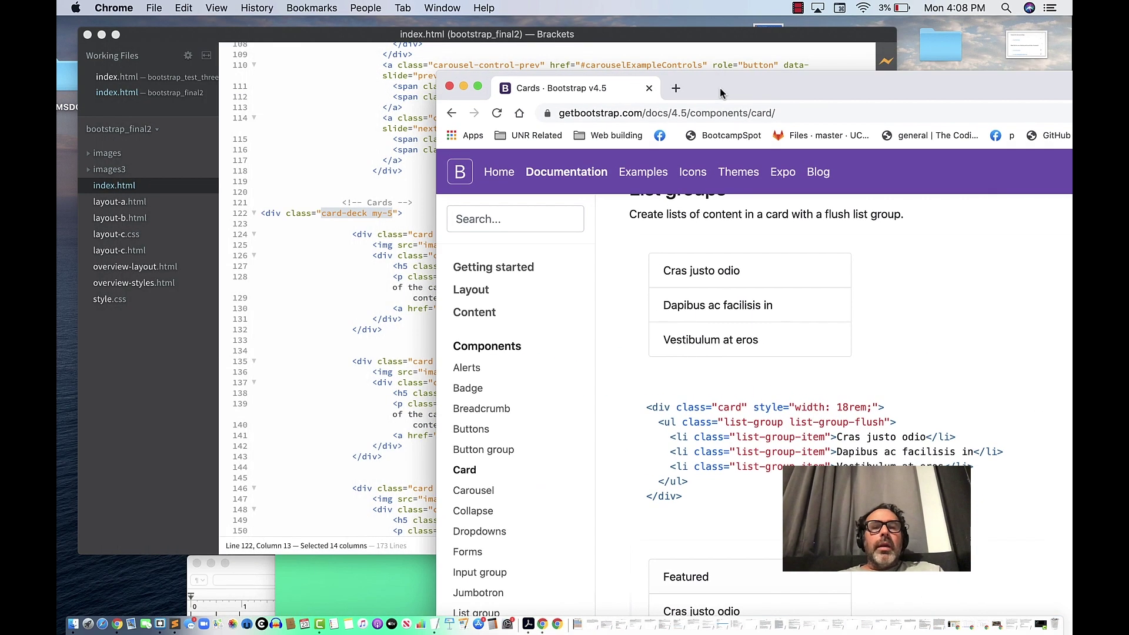
left_click(384, 236)
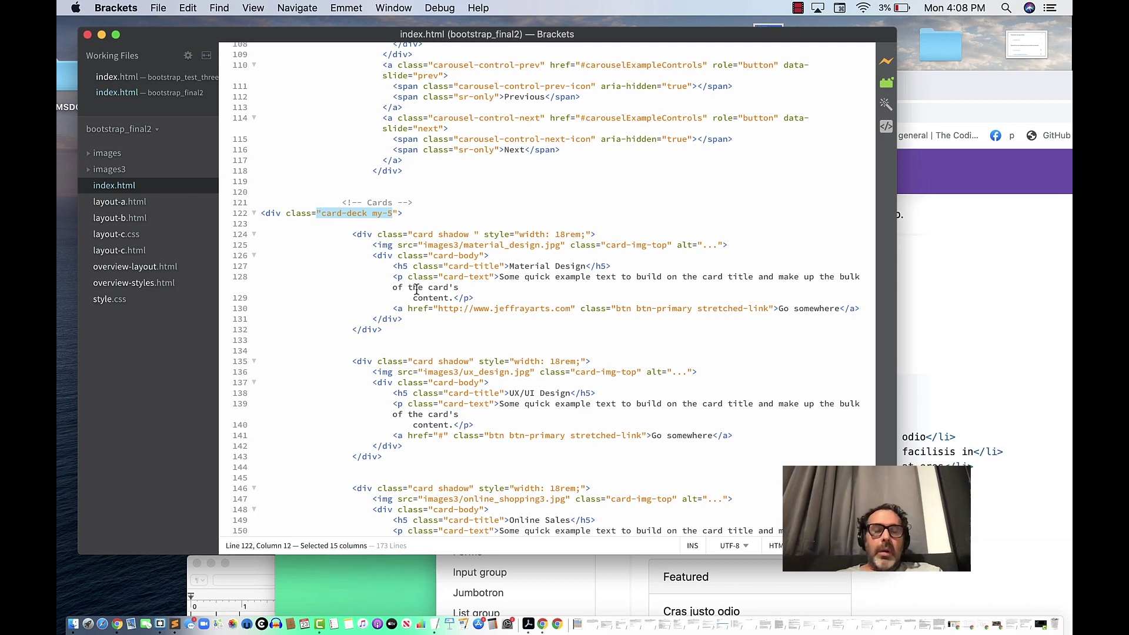
left_click(1012, 253)
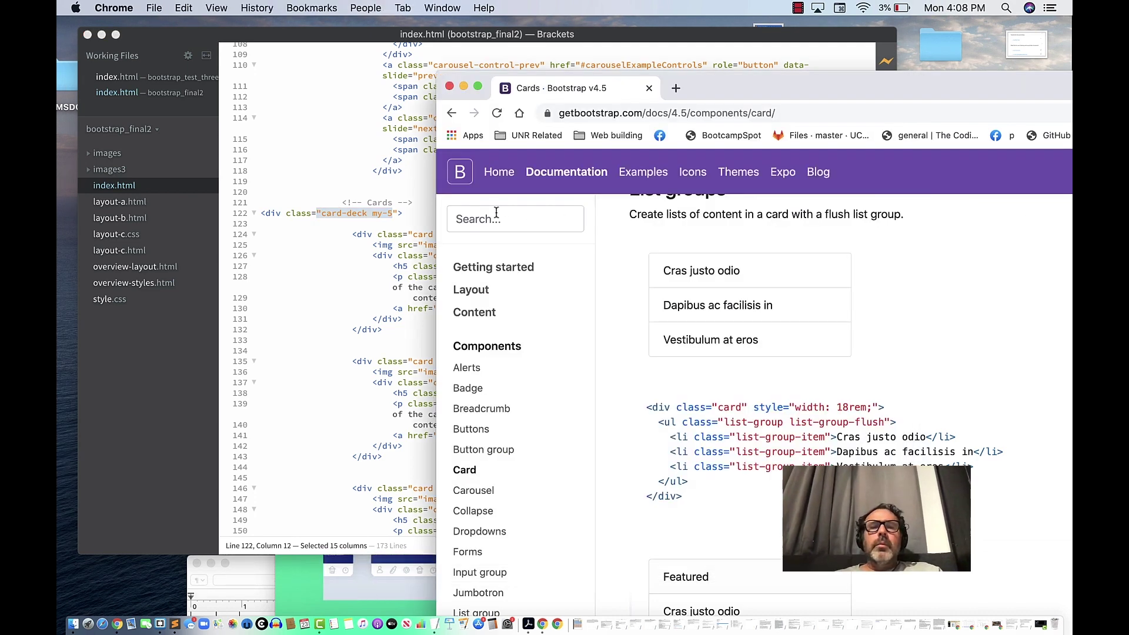
type("\"card-deck my-5")
key("Return")
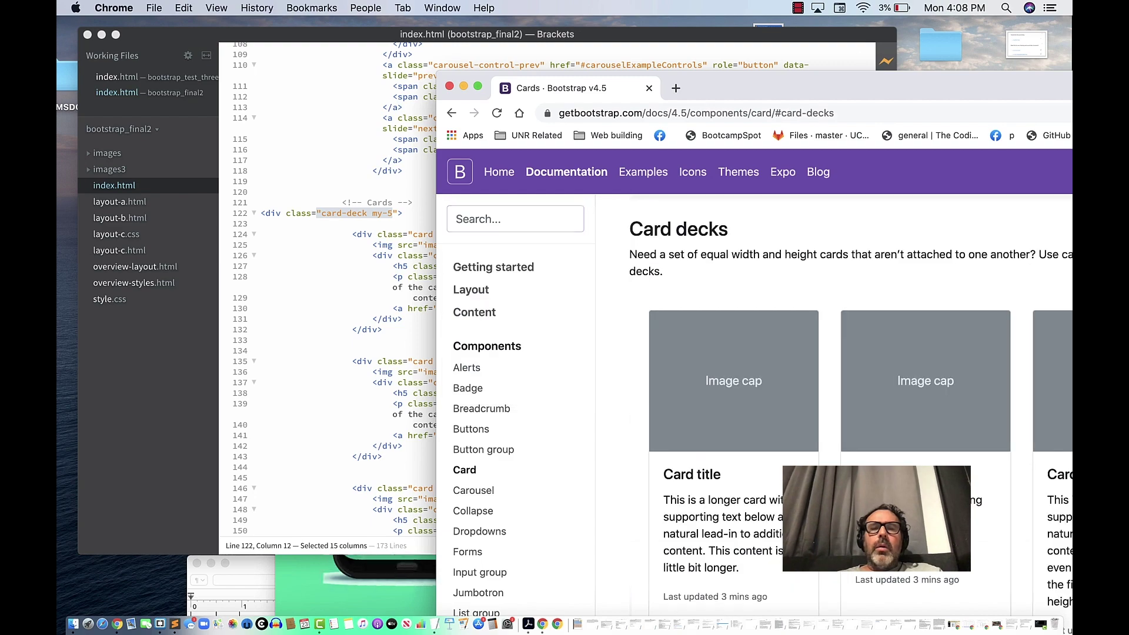
Step: Maximize the Bootstrap docs window, then move it down to reveal index.html
double_click(823, 91)
scroll(454, 226, "up", 2)
scroll(458, 237, "up", 5)
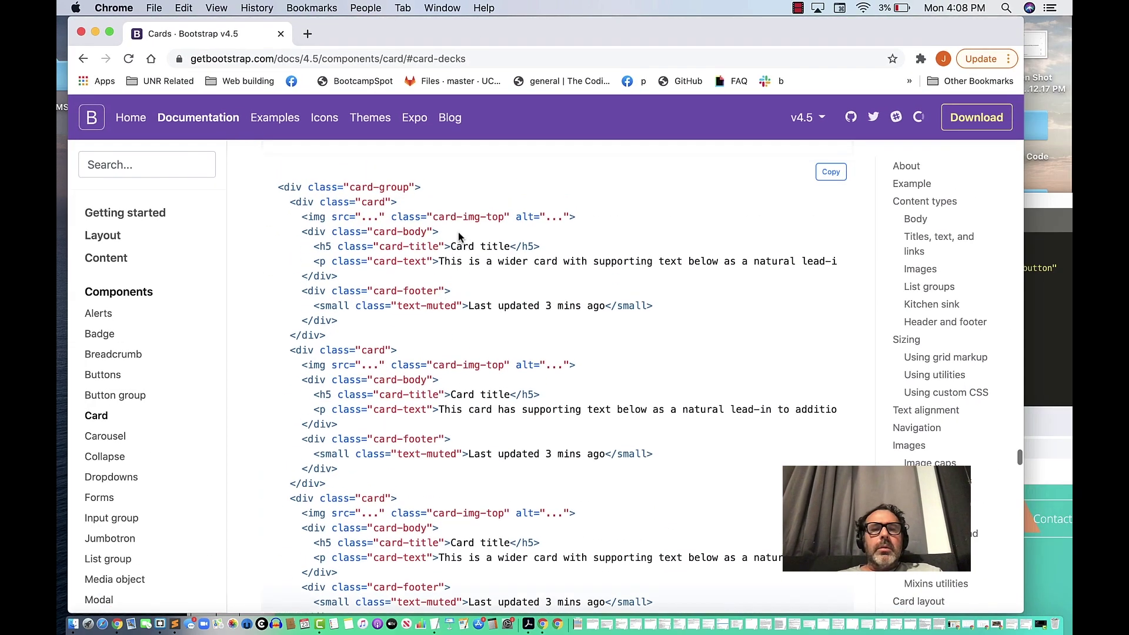
scroll(458, 237, "up", 5)
scroll(458, 237, "up", 2)
scroll(458, 232, "up", 4)
scroll(457, 232, "up", 4)
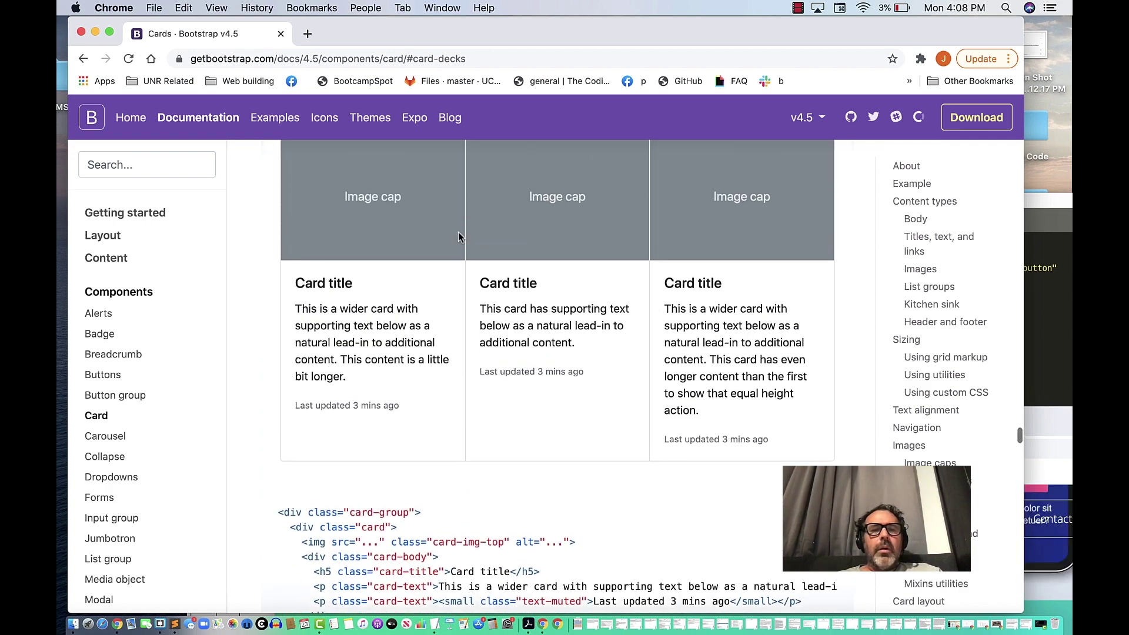
scroll(458, 231, "up", 4)
scroll(458, 232, "up", 2)
scroll(457, 232, "up", 1)
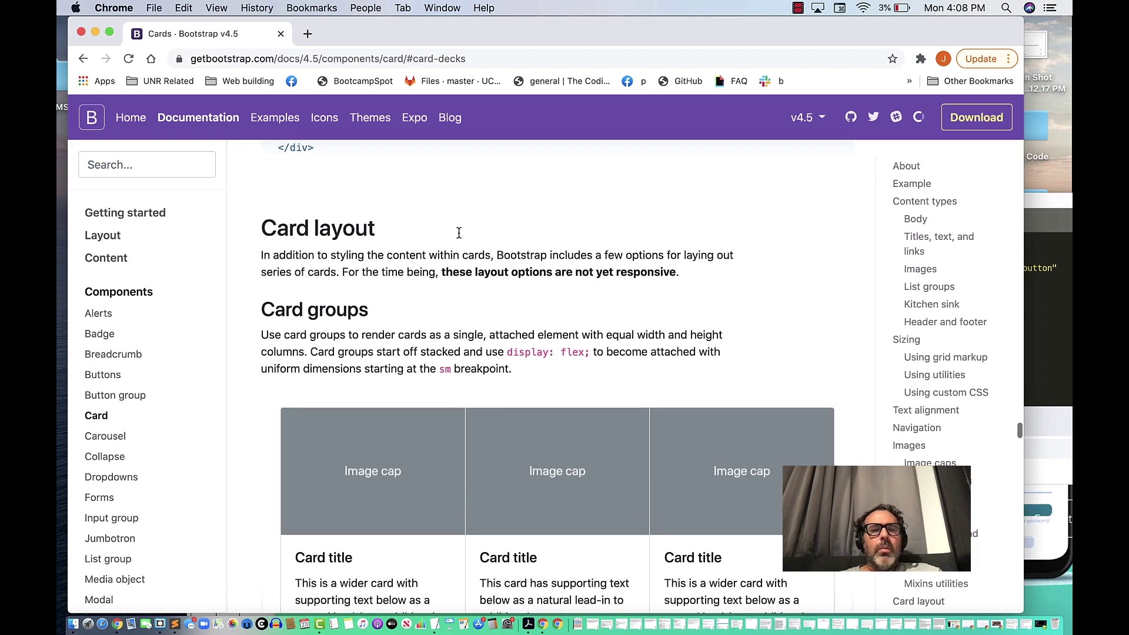
scroll(458, 231, "down", 1)
scroll(457, 232, "up", 1)
scroll(458, 232, "down", 1)
scroll(457, 232, "up", 1)
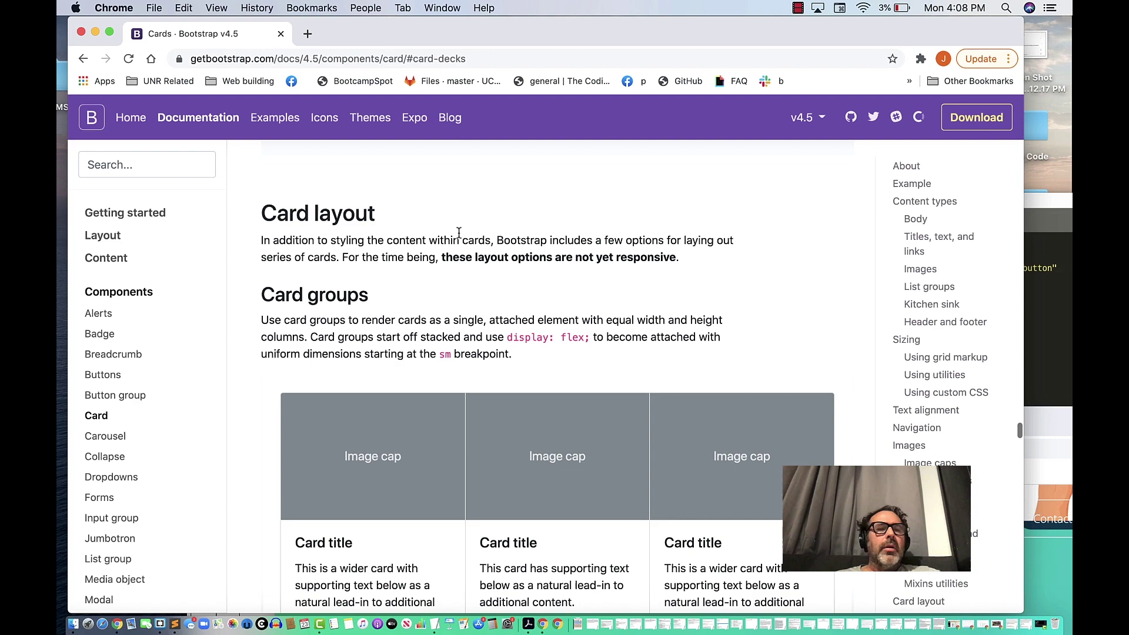
scroll(458, 232, "down", 5)
scroll(458, 232, "down", 6)
scroll(458, 231, "down", 4)
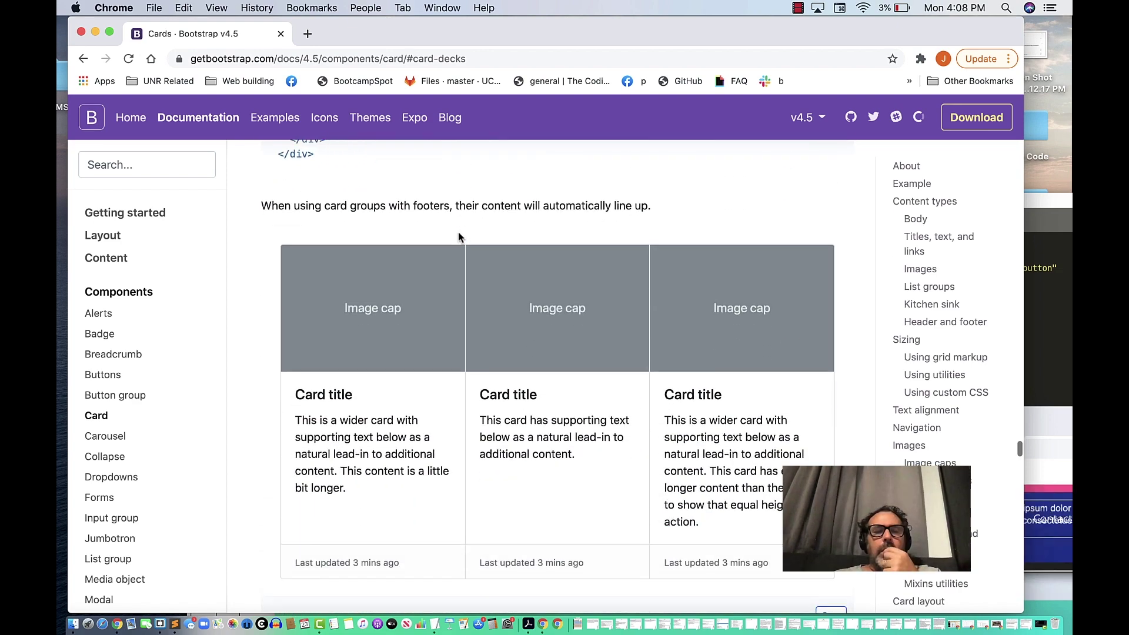
scroll(457, 232, "down", 1)
scroll(504, 335, "down", 1)
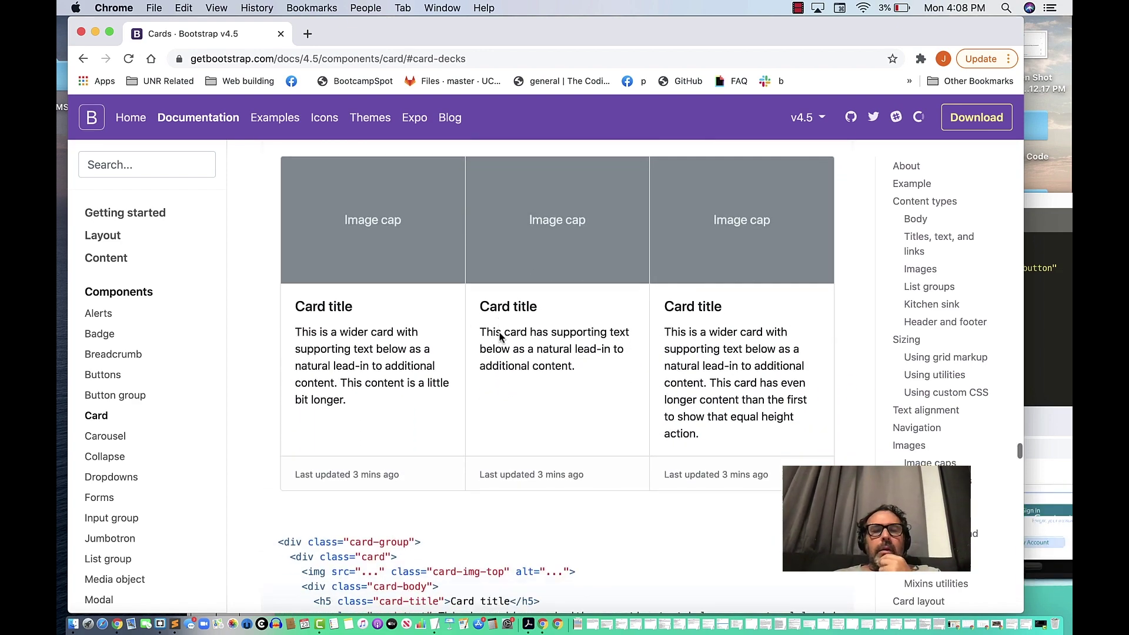
scroll(504, 335, "down", 1)
scroll(504, 335, "down", 2)
scroll(649, 493, "down", 3)
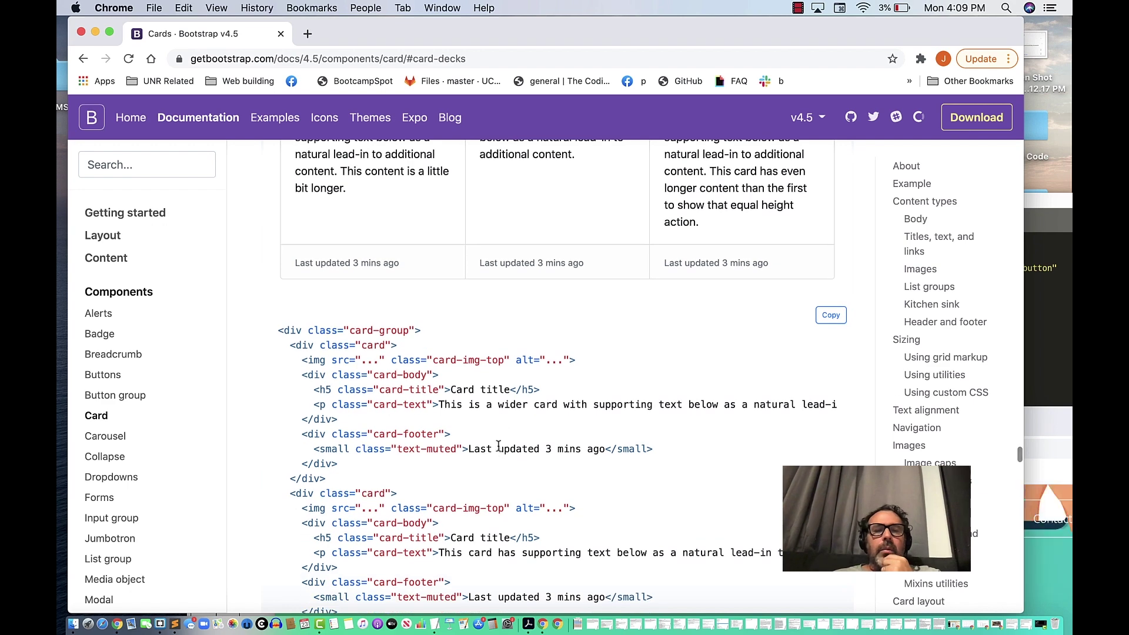
scroll(499, 447, "down", 12)
scroll(512, 454, "down", 7)
scroll(513, 453, "down", 3)
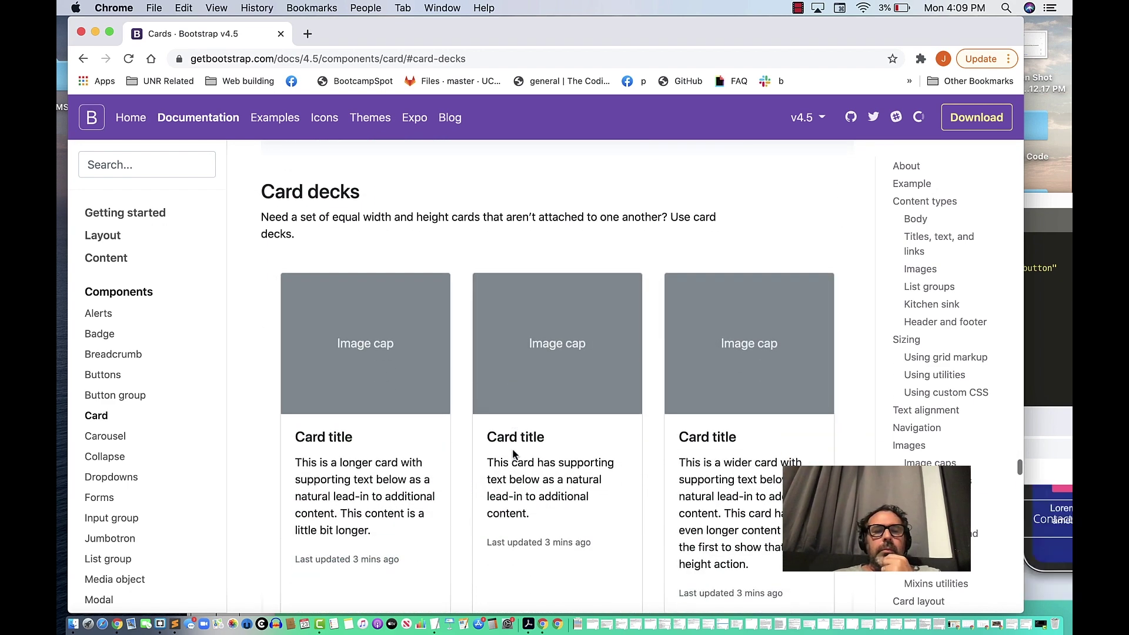
scroll(514, 454, "down", 2)
scroll(514, 453, "down", 5)
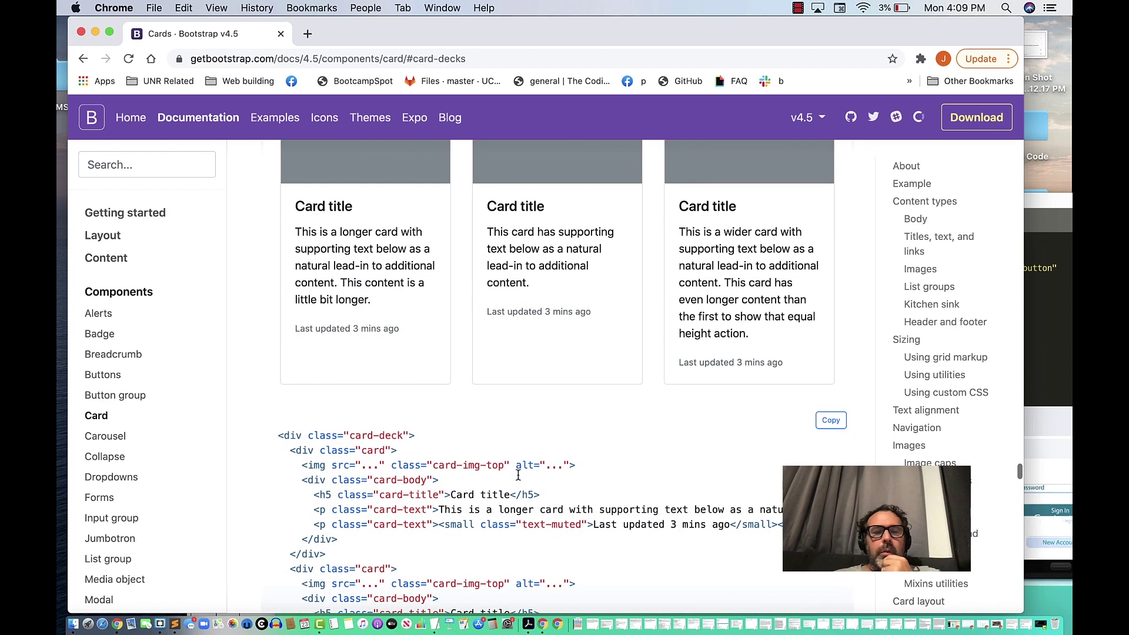
scroll(518, 476, "up", 6)
scroll(385, 288, "up", 3)
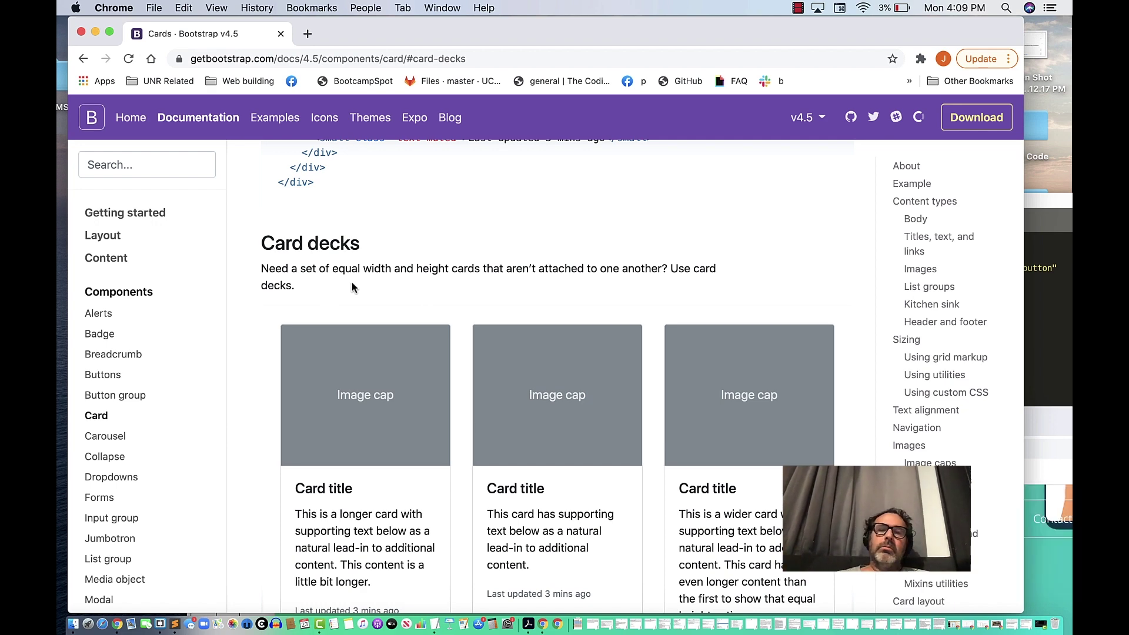
scroll(352, 281, "down", 4)
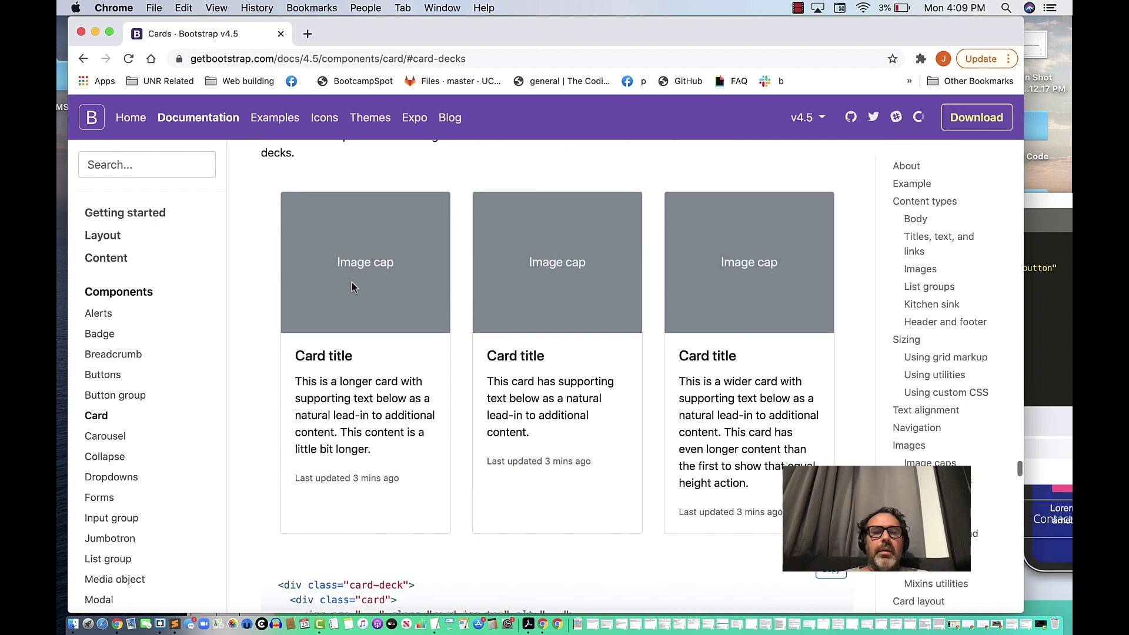
scroll(437, 405, "down", 3)
scroll(509, 476, "down", 2)
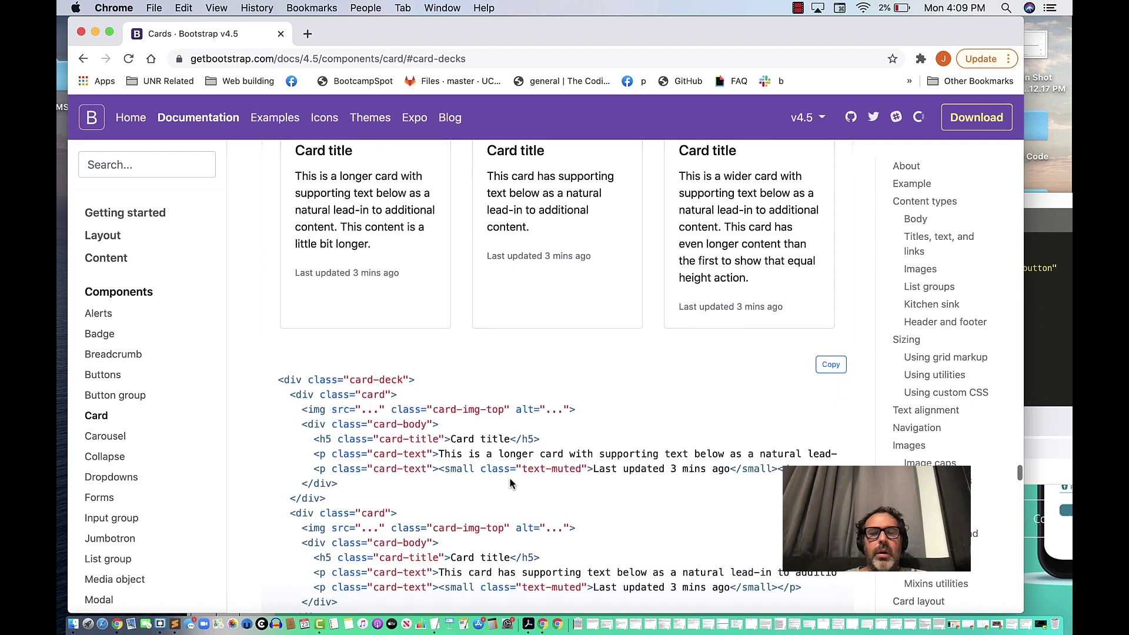
scroll(438, 532, "down", 2)
scroll(438, 532, "down", 4)
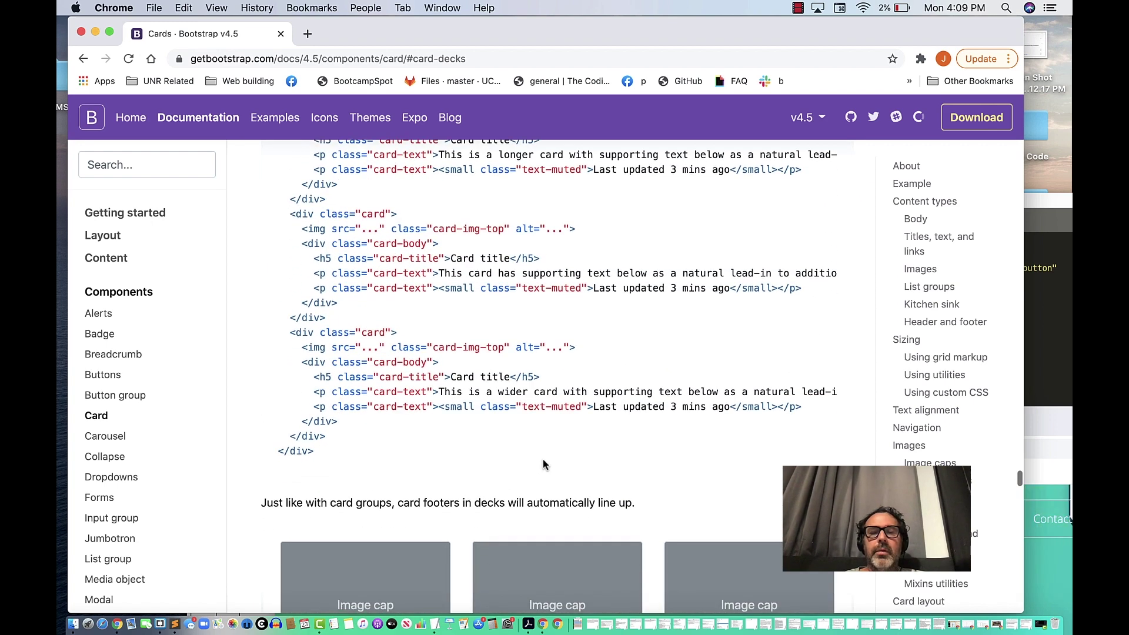
scroll(556, 444, "up", 5)
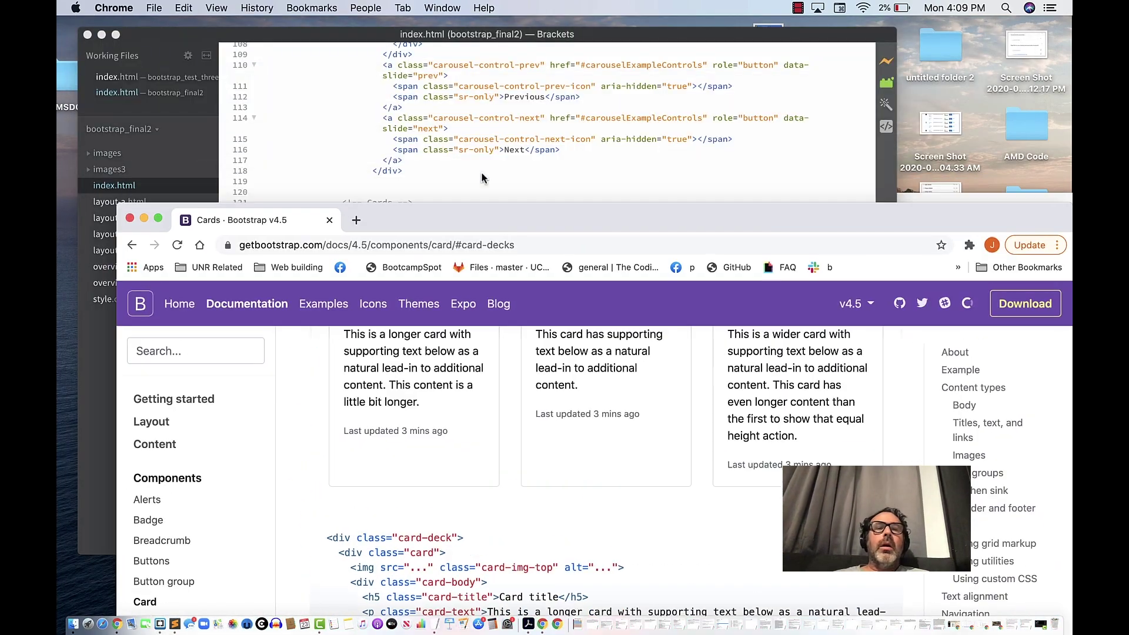
left_click_drag(452, 34, 508, 378)
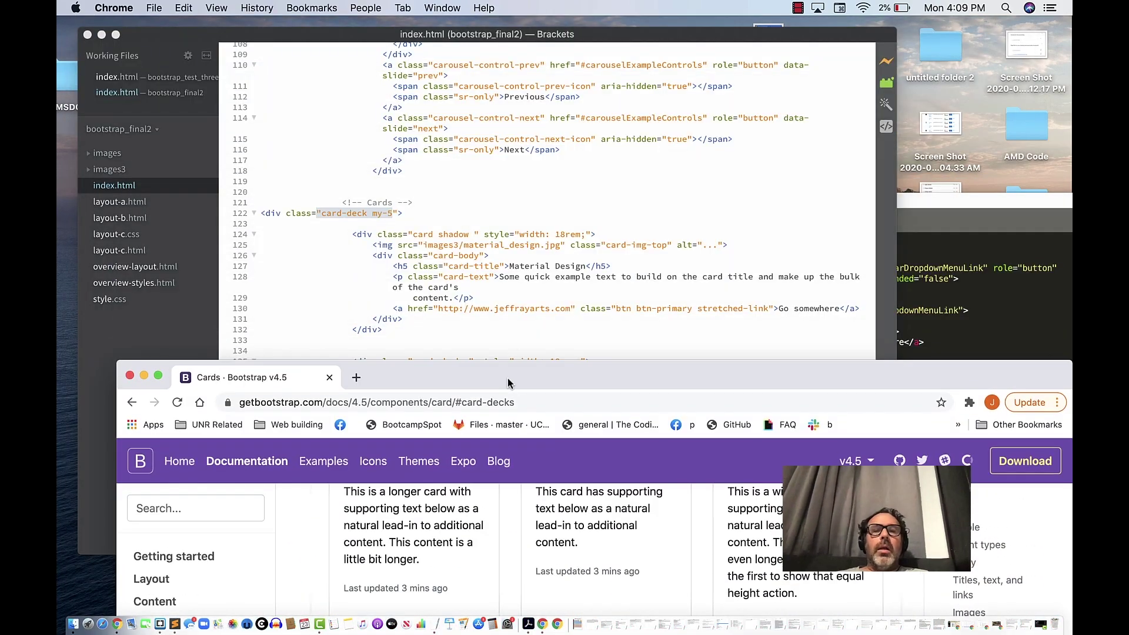
left_click(538, 268)
scroll(533, 371, "up", 2)
scroll(504, 373, "up", 6)
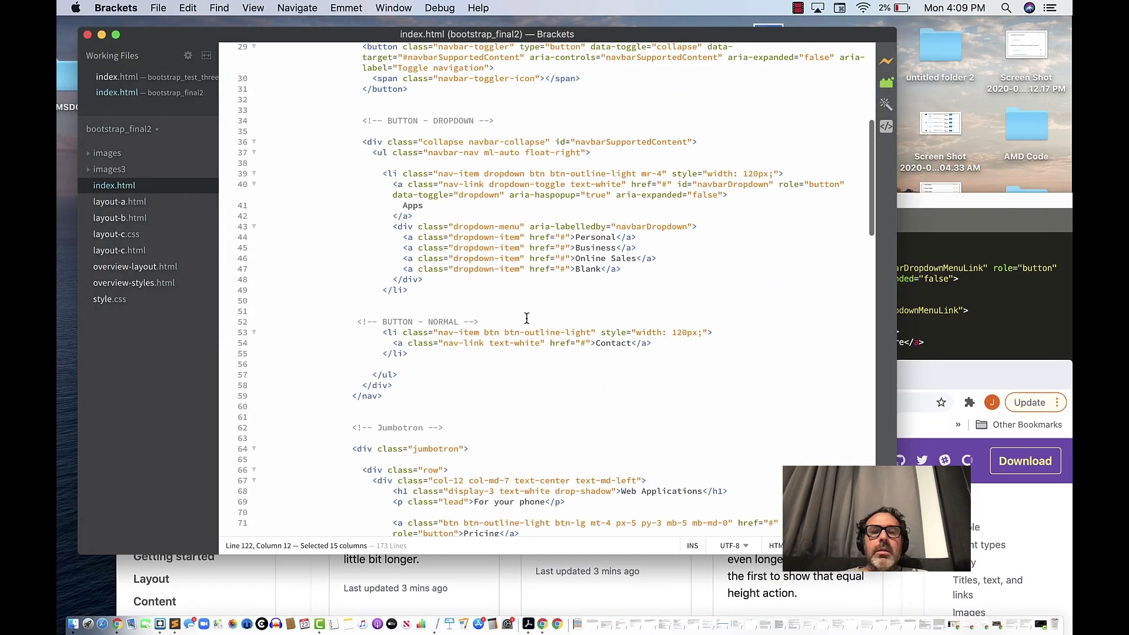
scroll(542, 271, "up", 4)
scroll(541, 269, "up", 3)
scroll(542, 272, "down", 10)
scroll(541, 273, "down", 1)
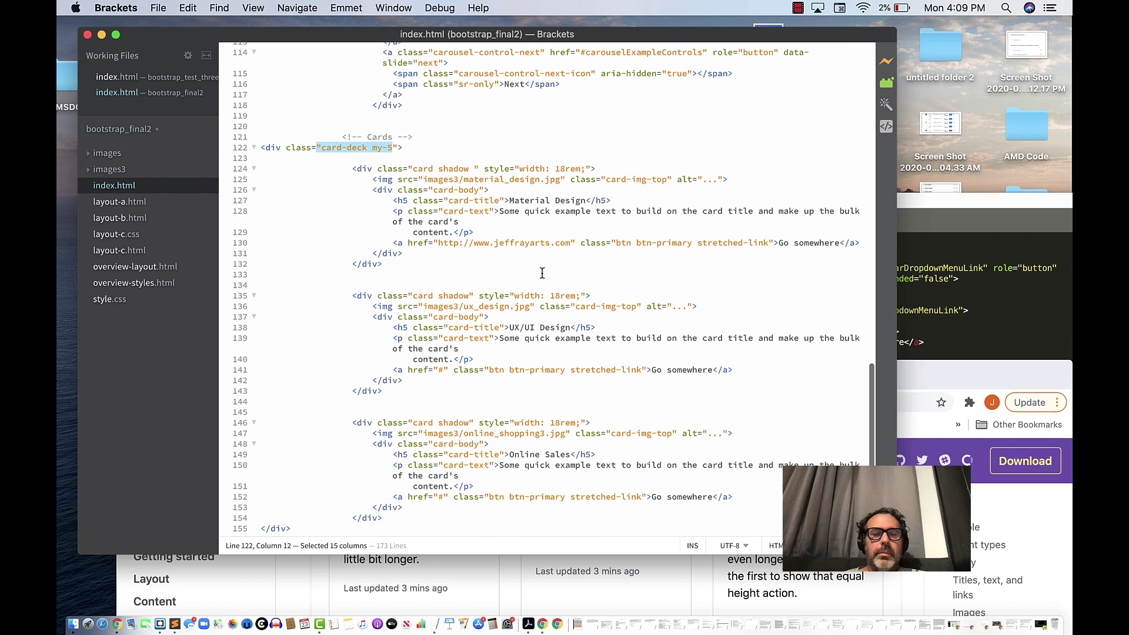